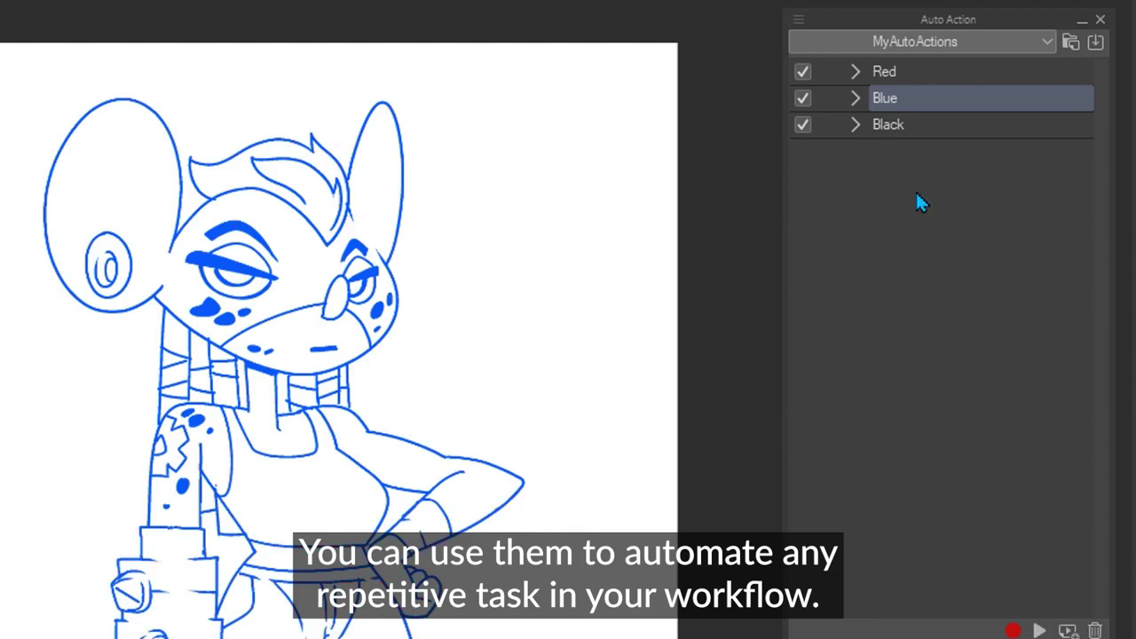
Run the Black auto action on the line art and look through the longer custom set of auto actions
left_click(1041, 628)
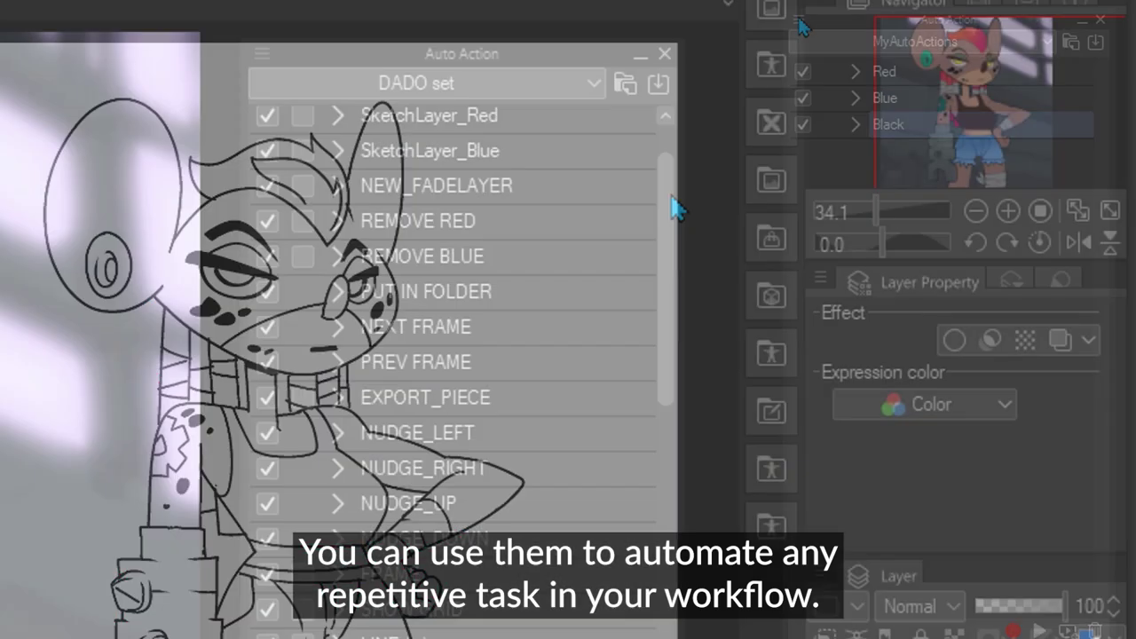
scroll(672, 249, "down", 5)
left_click_drag(672, 284, 680, 621)
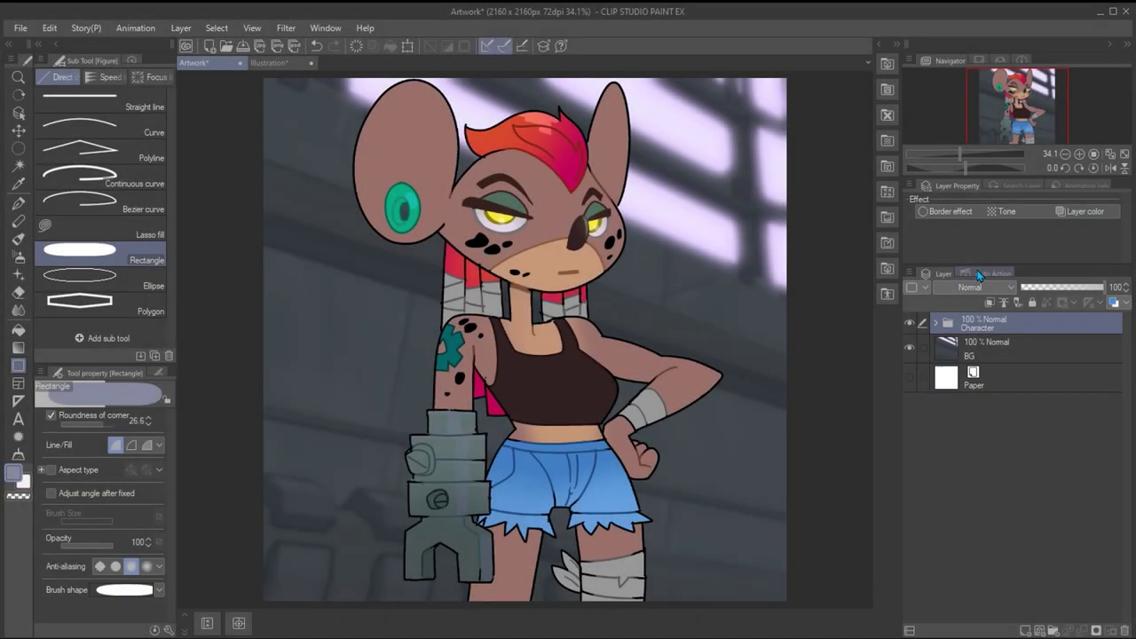
Detach the Auto Action palette from the Layer palette, place it beside the canvas artwork and resize it
left_click_drag(970, 289, 714, 131)
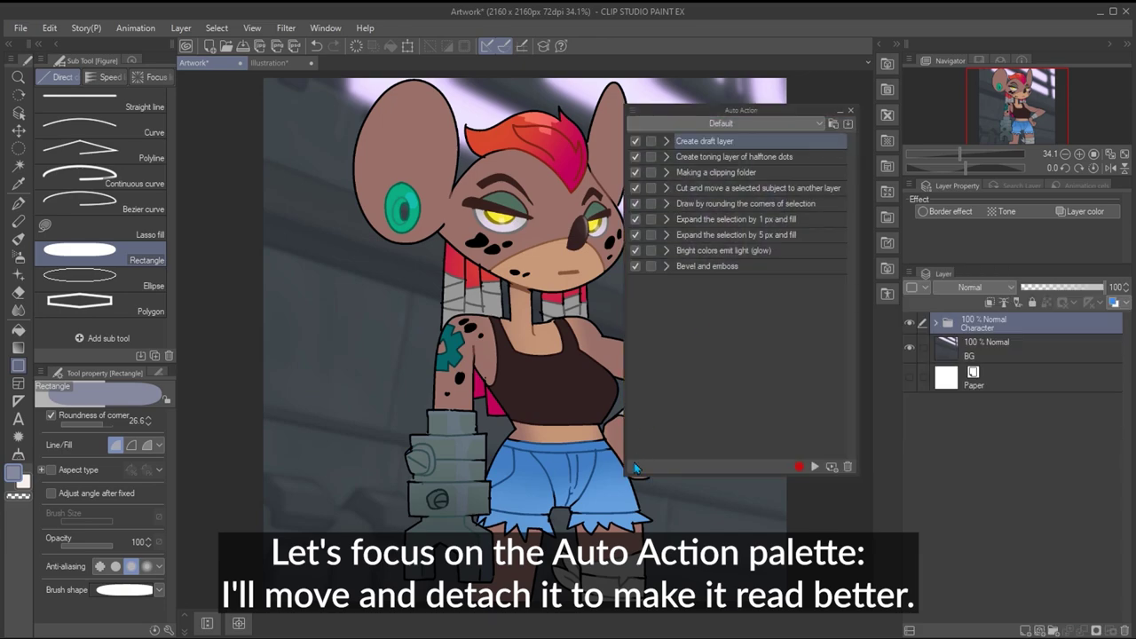
left_click_drag(903, 415, 991, 415)
left_click_drag(772, 111, 863, 85)
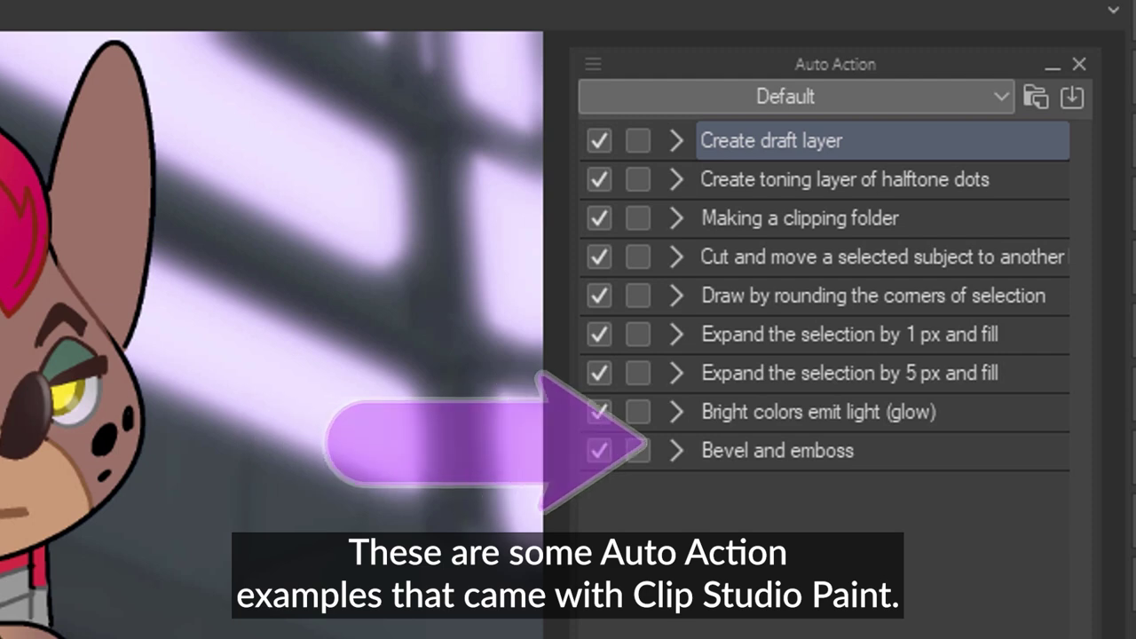
Examine the commands and parameters inside the Create draft layer action and the other default auto actions
left_click(678, 142)
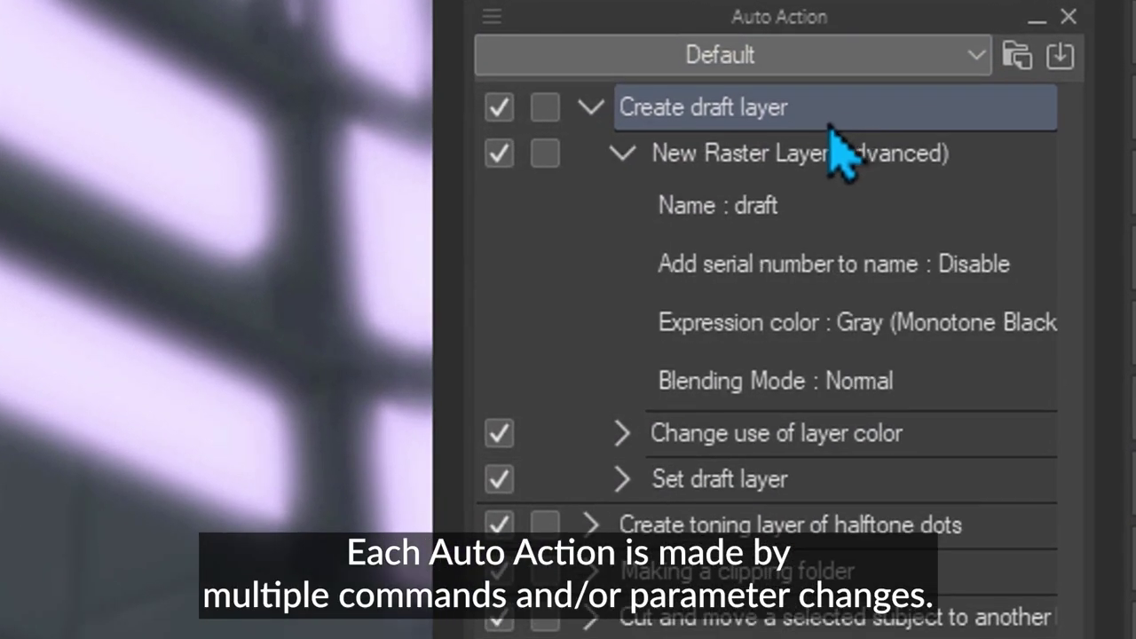
left_click(622, 152)
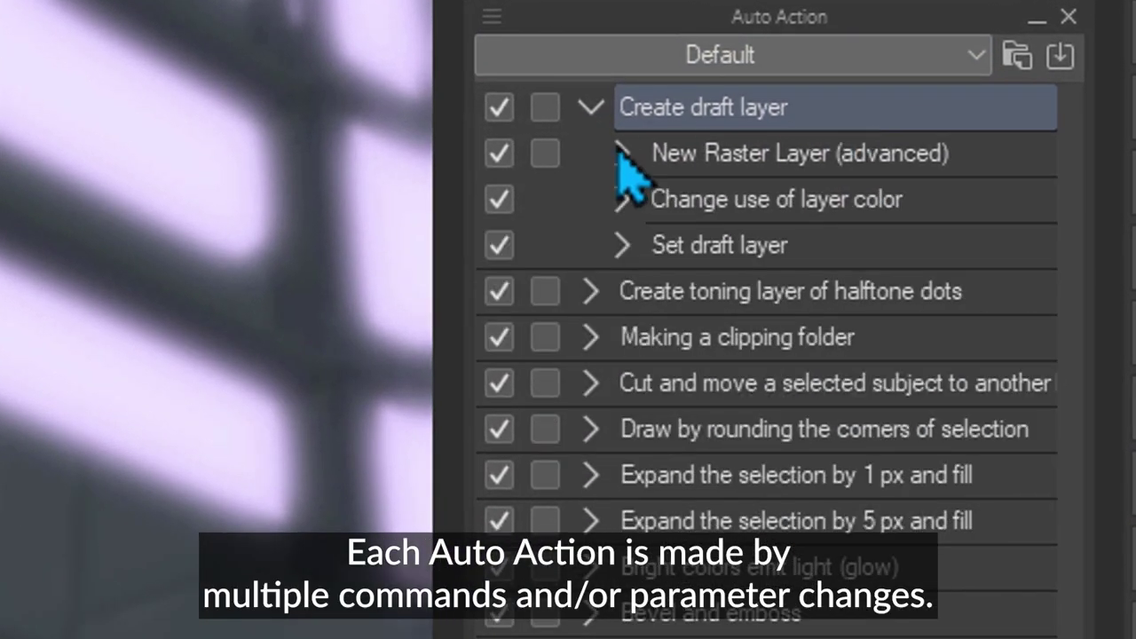
left_click(592, 108)
left_click(591, 152)
left_click(622, 199)
left_click(622, 199)
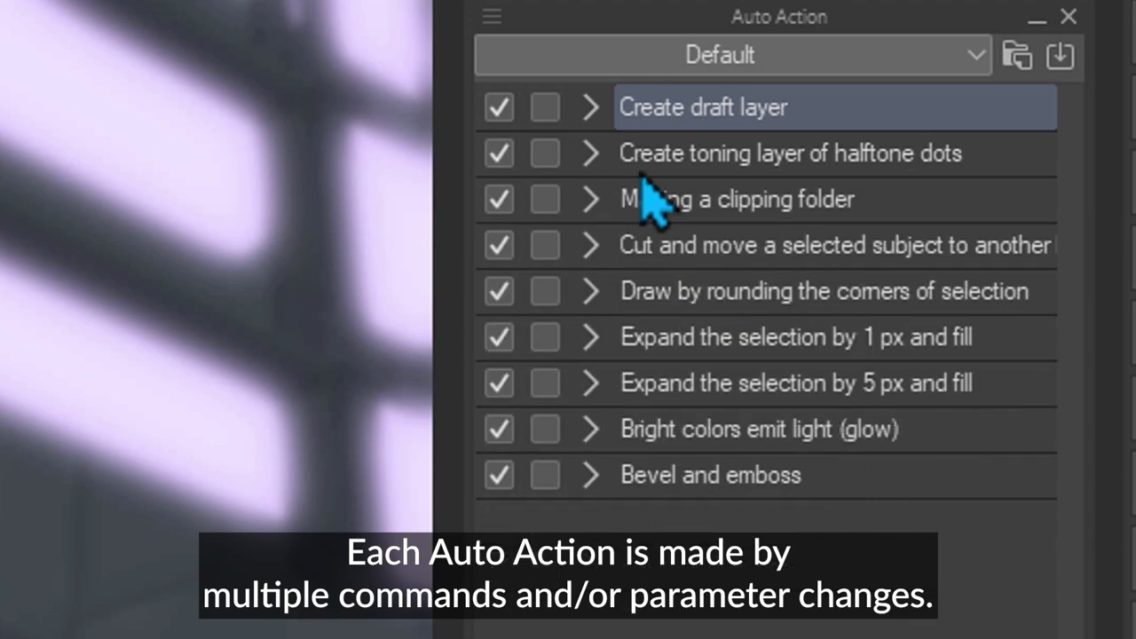
left_click(592, 199)
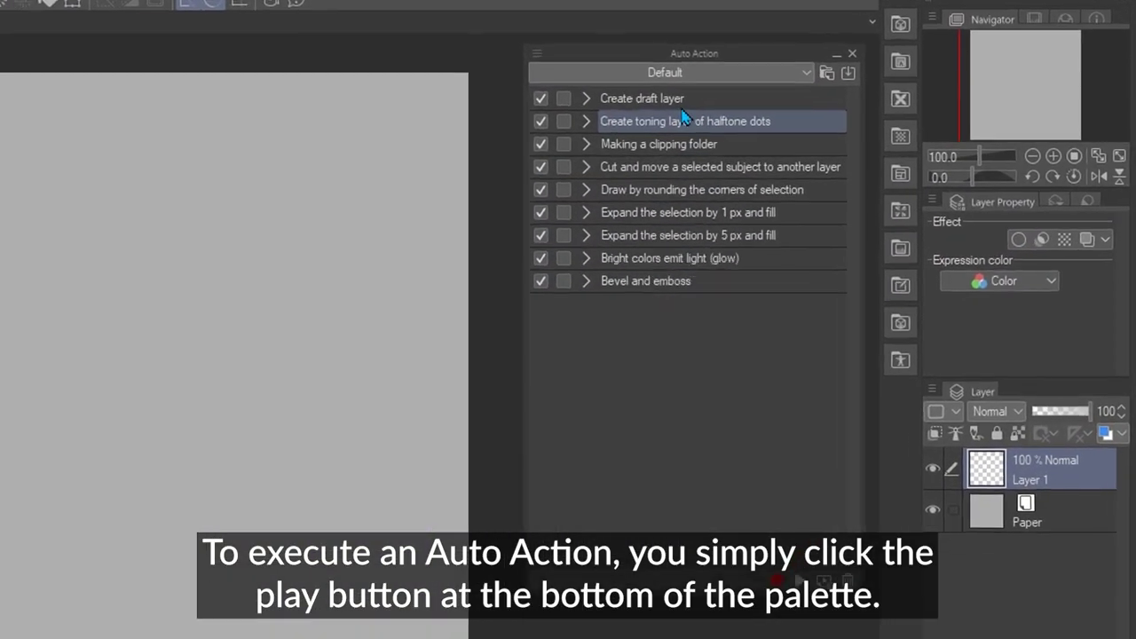
Run the Create draft layer auto action on the blank illustration
left_click(821, 115)
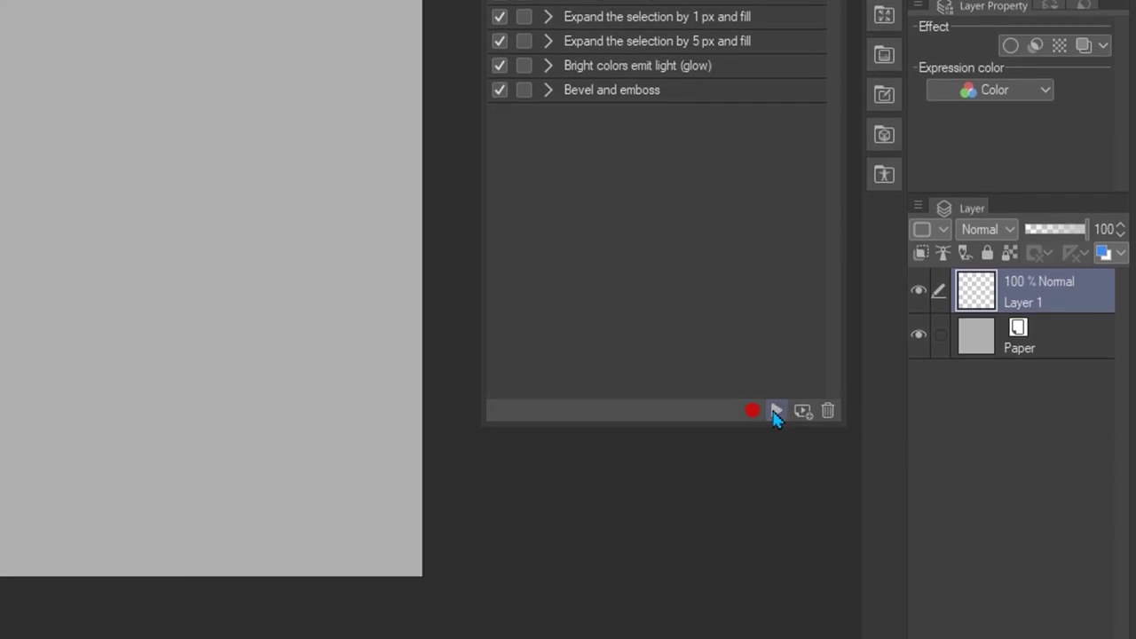
left_click(774, 414)
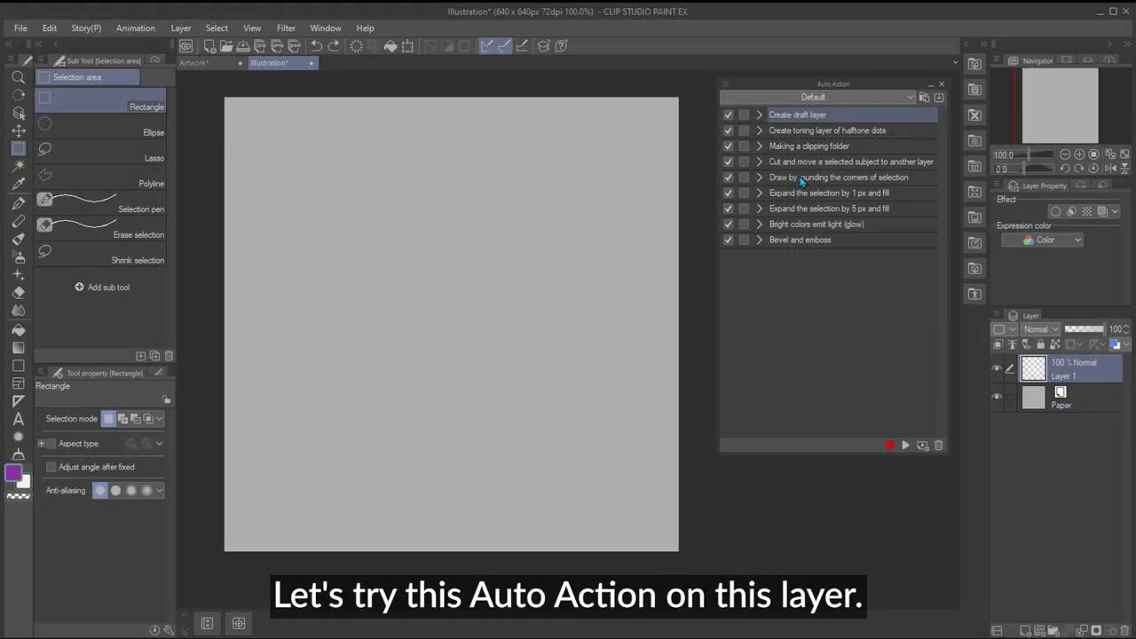
Try to run the Draw by rounding the corners of selection action without a selected area, and decline to proceed
left_click(805, 179)
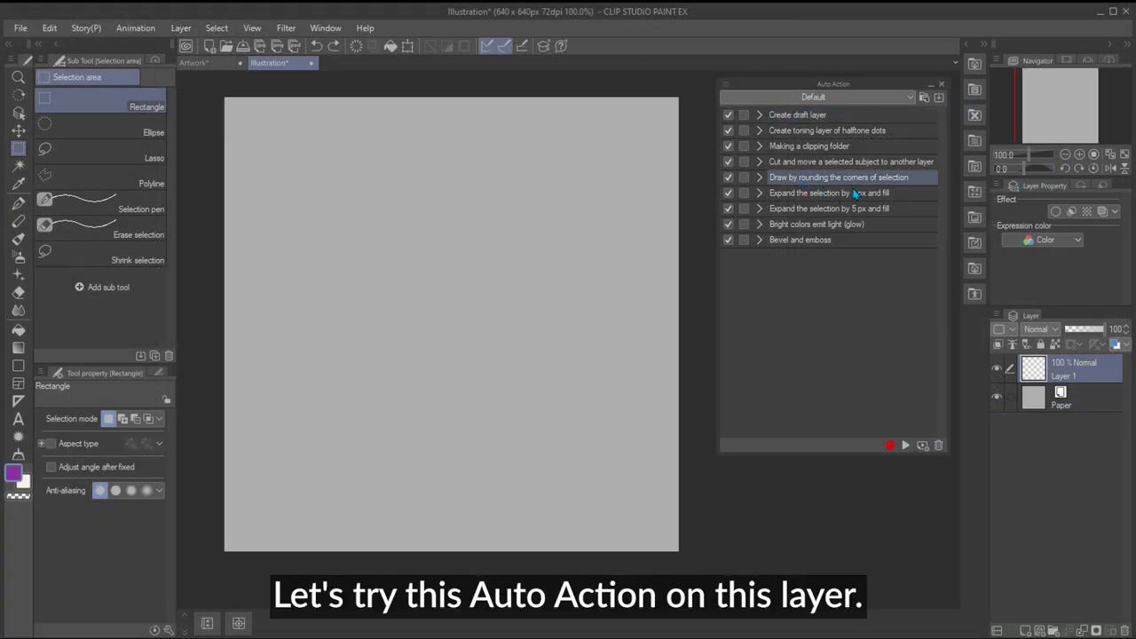
left_click(905, 446)
left_click_drag(670, 121, 568, 174)
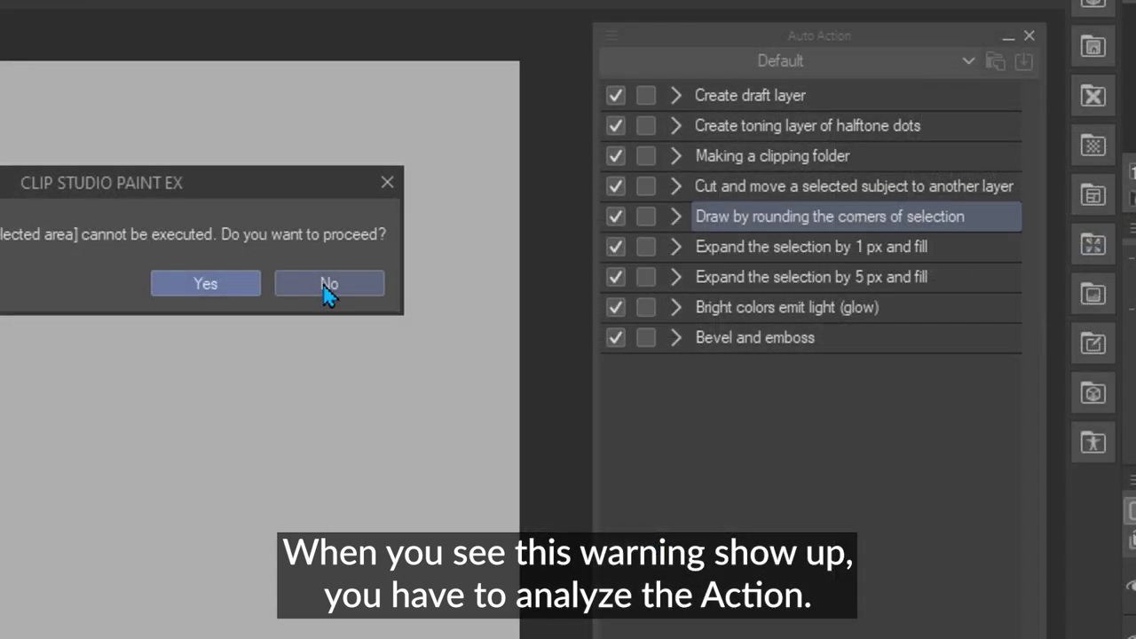
left_click(644, 305)
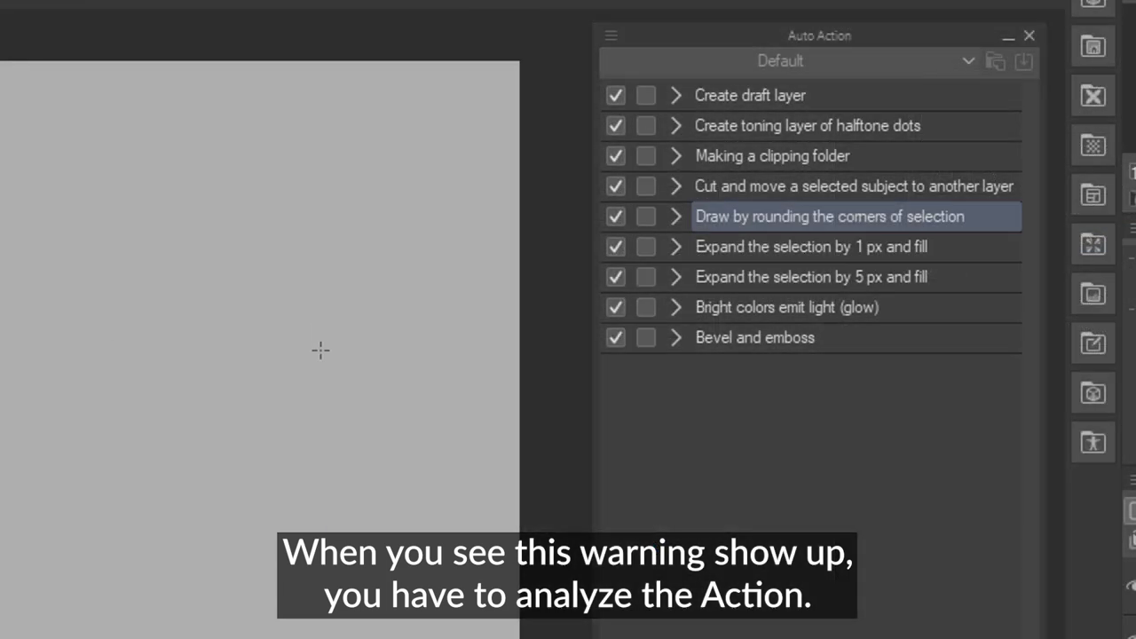
Examine the commands in the Draw by rounding the corners of selection action, including the Shrink selected area parameters
left_click(675, 216)
left_click(694, 245)
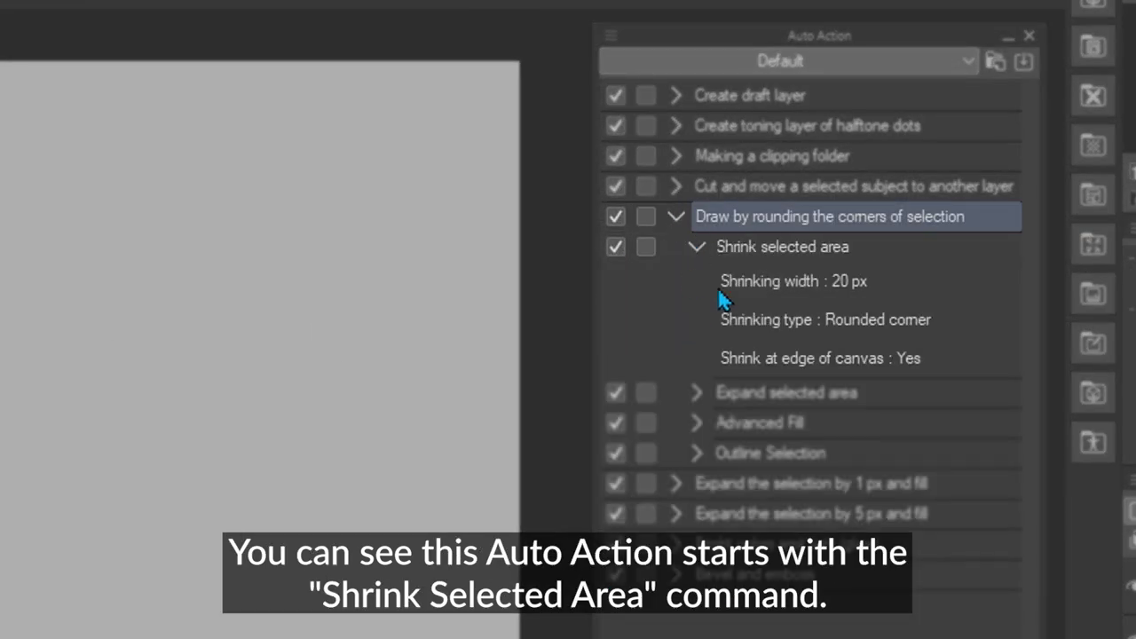
left_click(812, 253)
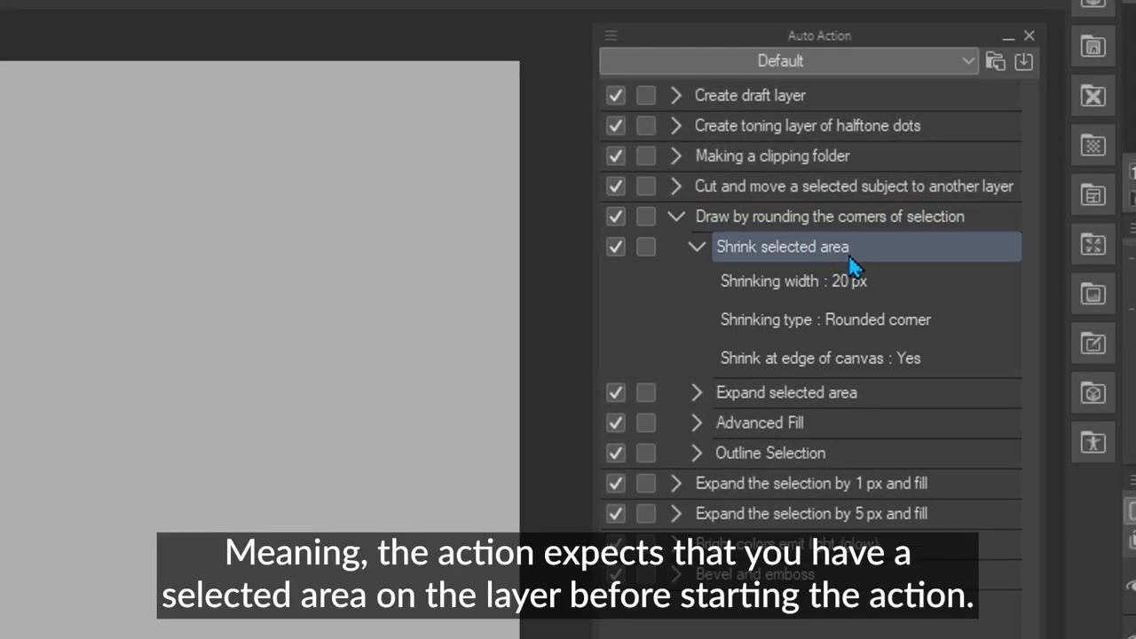
left_click(699, 248)
left_click(678, 217)
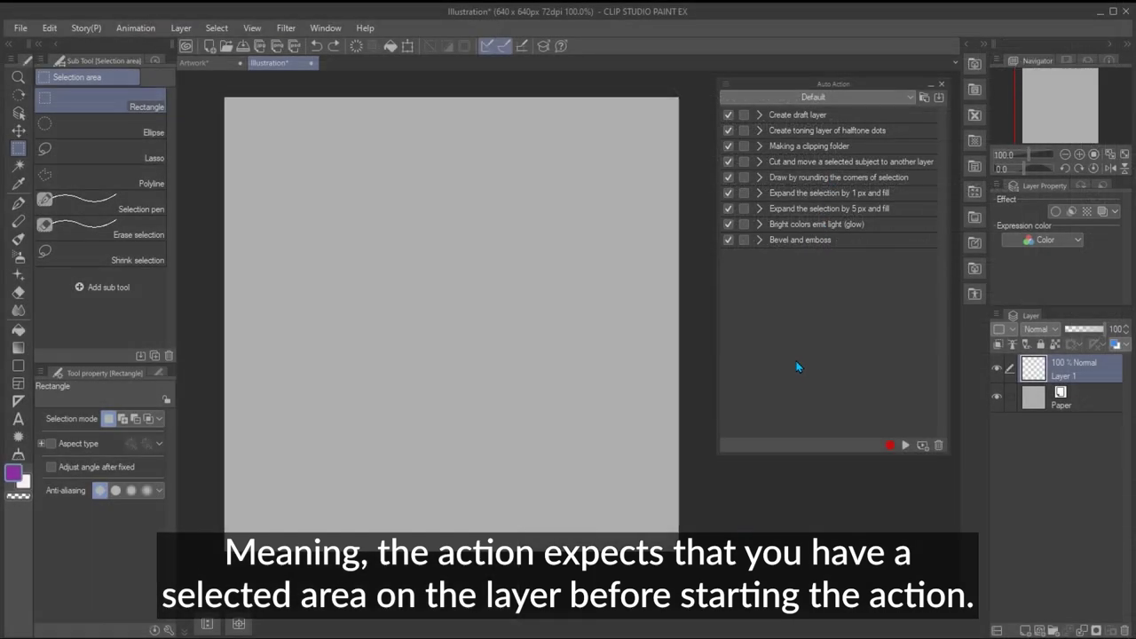
Select a square area near the middle of the canvas and run the Draw by rounding the corners of selection action on it
left_click_drag(358, 236, 427, 307)
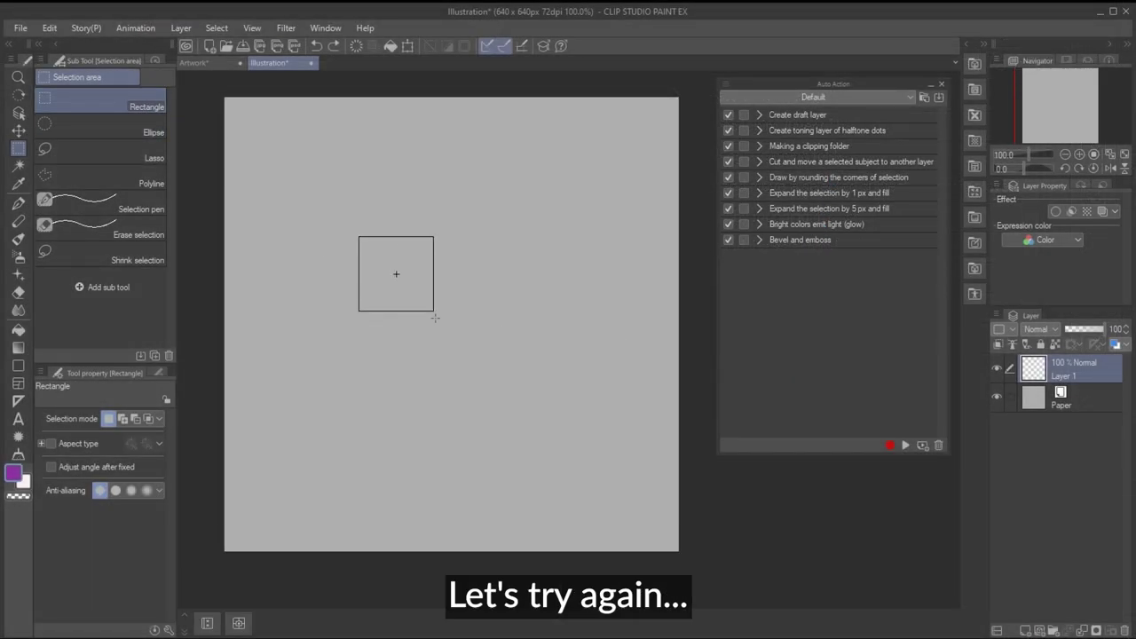
left_click_drag(518, 397, 519, 397)
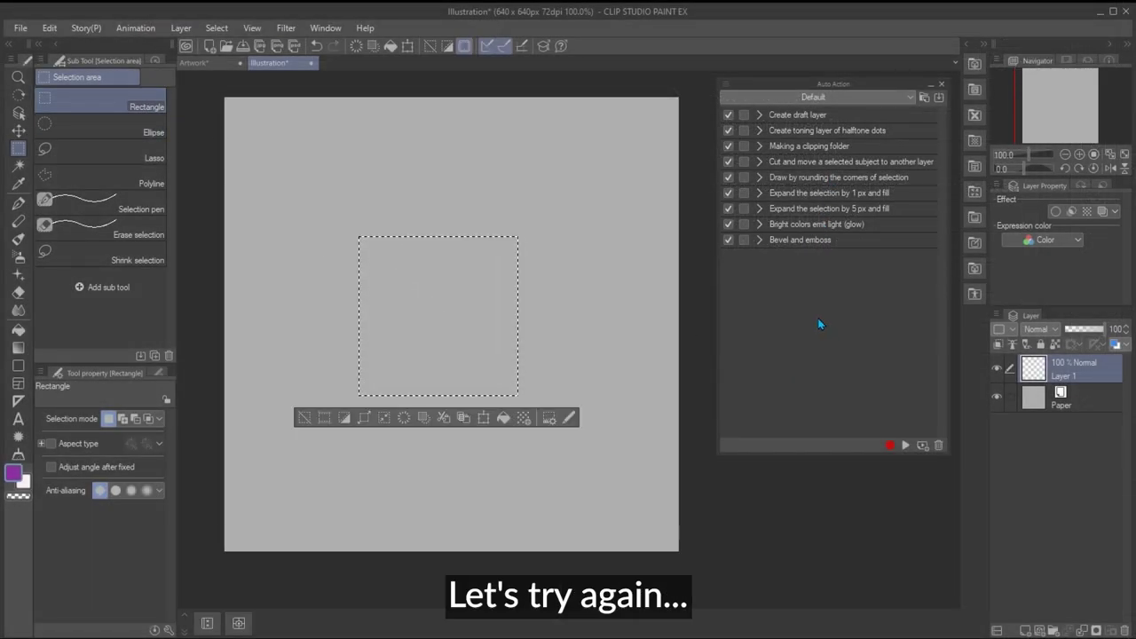
left_click(811, 178)
left_click(905, 446)
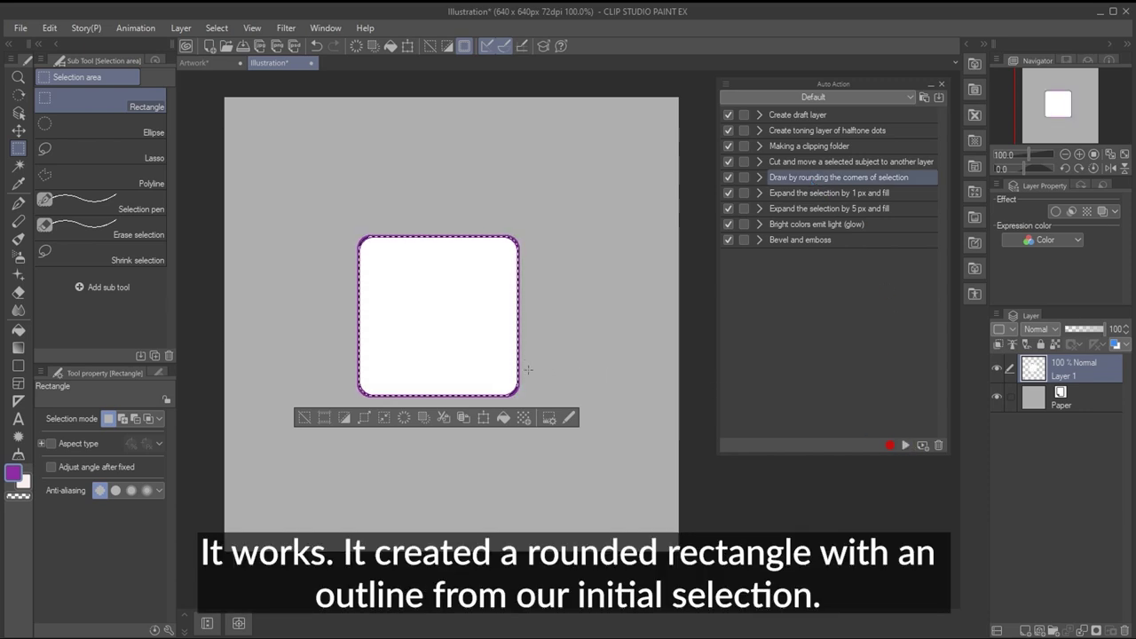
Deselect the area and undo the rounded rectangle together with its selection
key("ctrl+d")
key("ctrl+z")
key("ctrl+z")
key("ctrl+z")
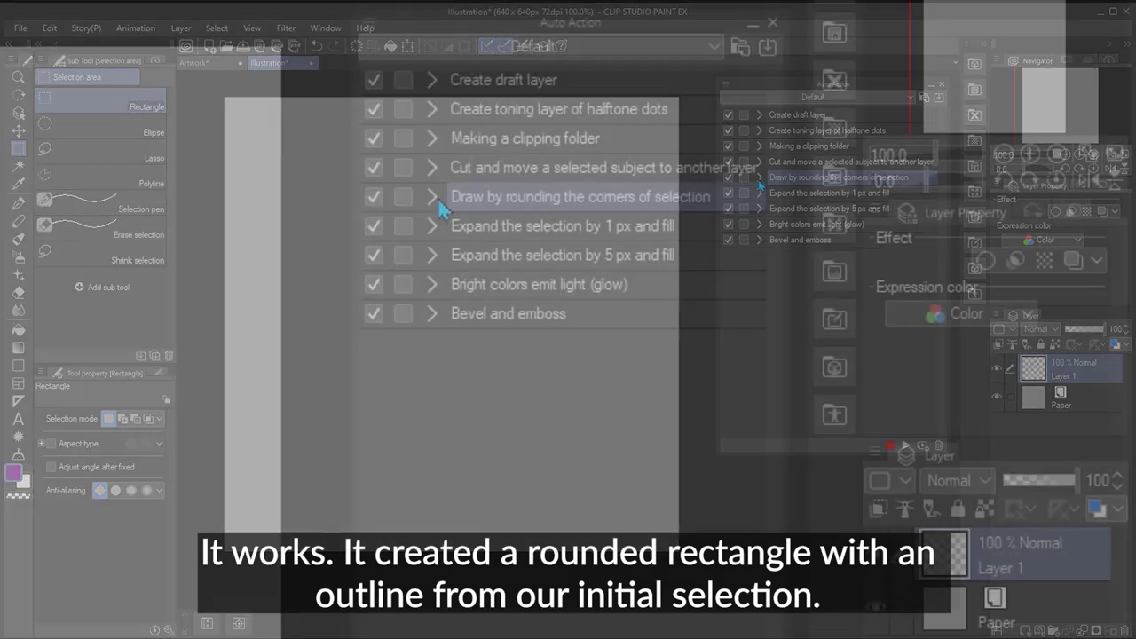
Make the Outline Selection command in the Draw by rounding the corners of selection action ask for its settings during playback
left_click(434, 197)
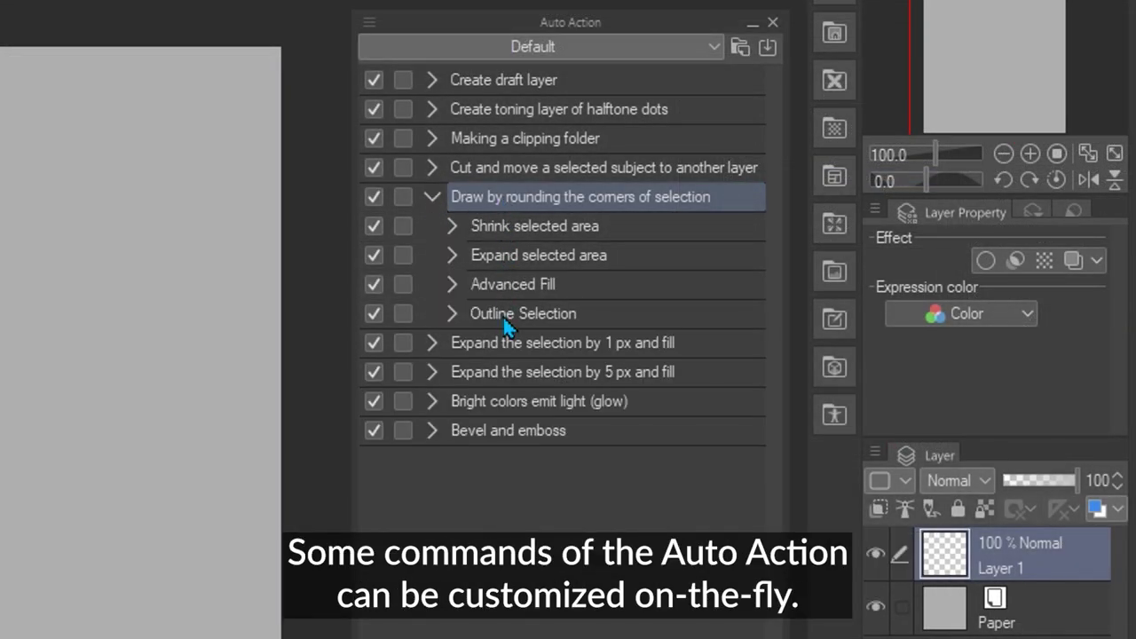
left_click(499, 315)
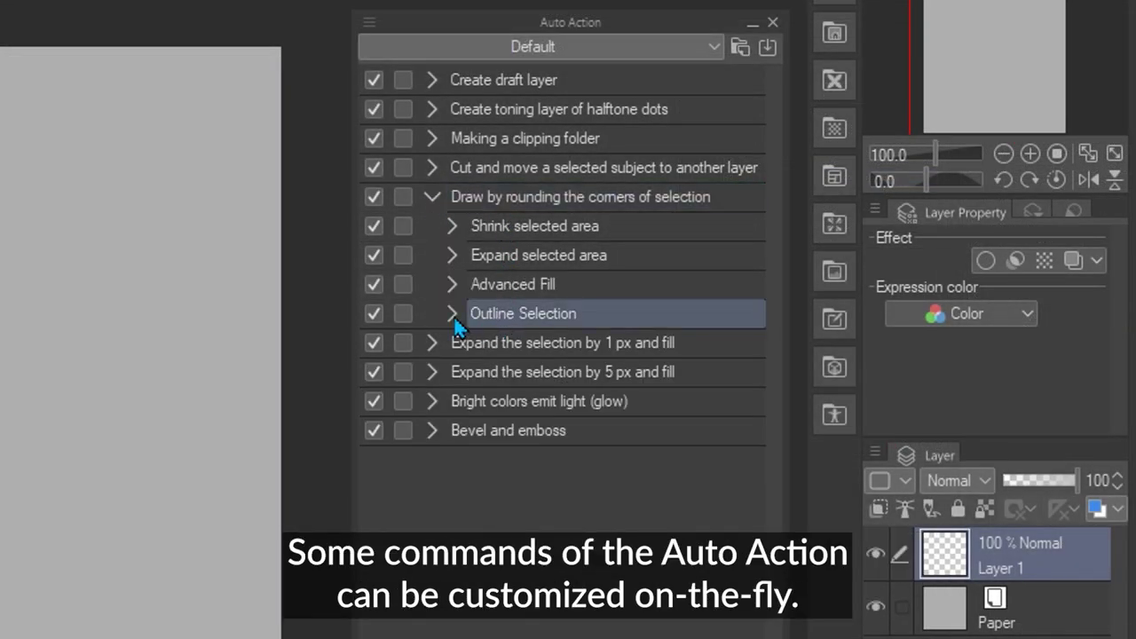
left_click(453, 315)
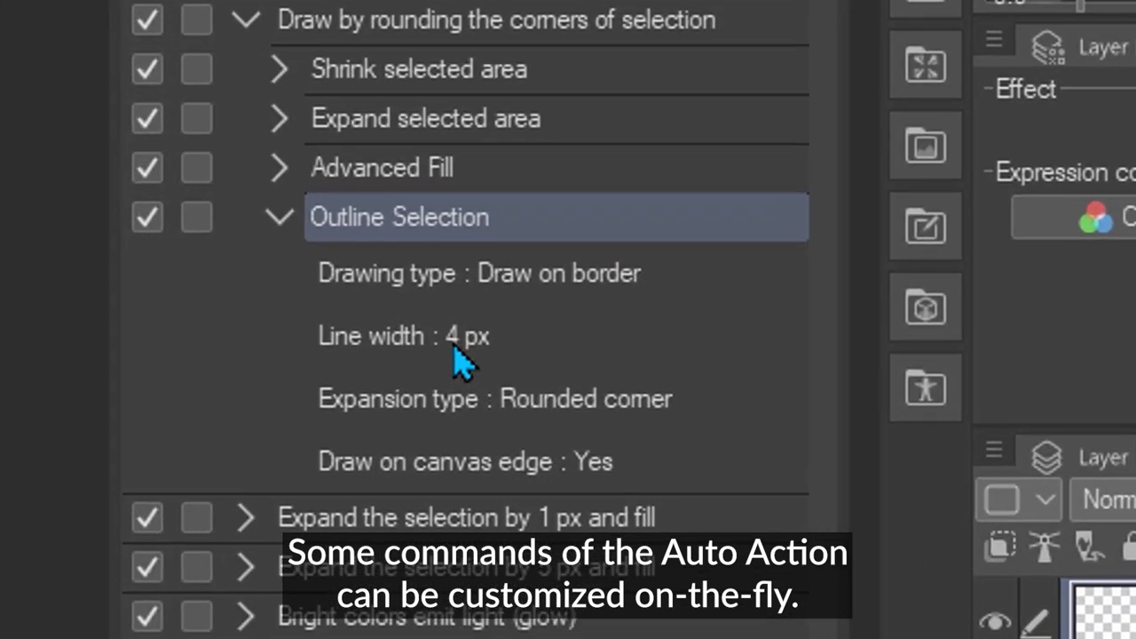
left_click(196, 222)
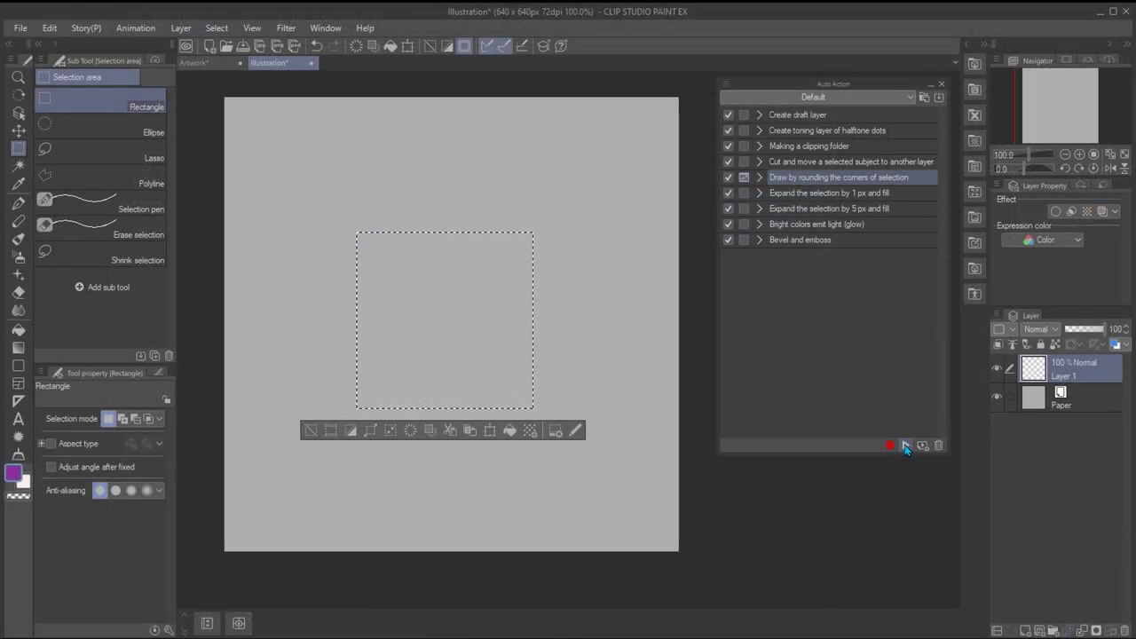
Run the rounded-corner action on the square selection and accept the Outline Selection settings
left_click(905, 446)
left_click_drag(544, 195, 599, 181)
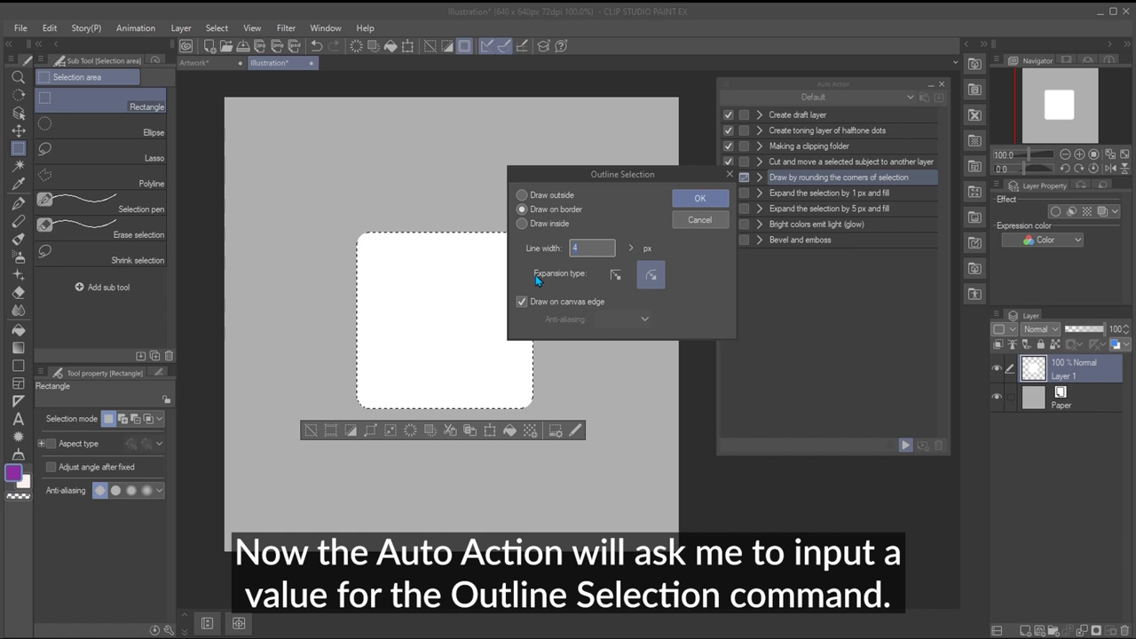
key("Return")
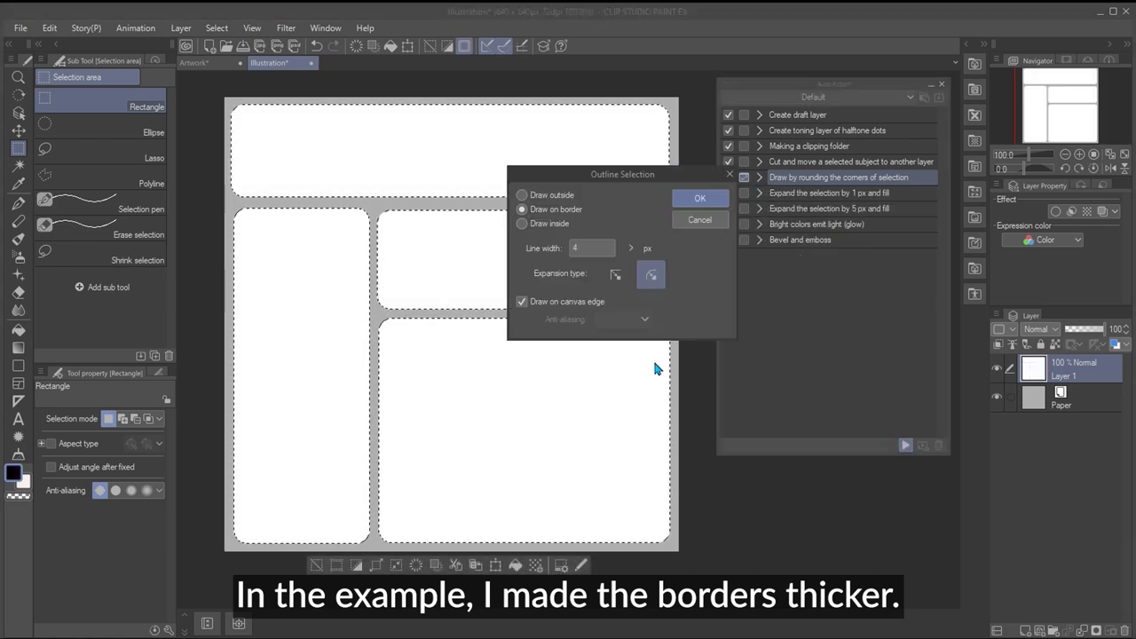
Accept the outline settings for the rectangular comic panels and run the rounded-corner action on the slanted panel selections
key("Return")
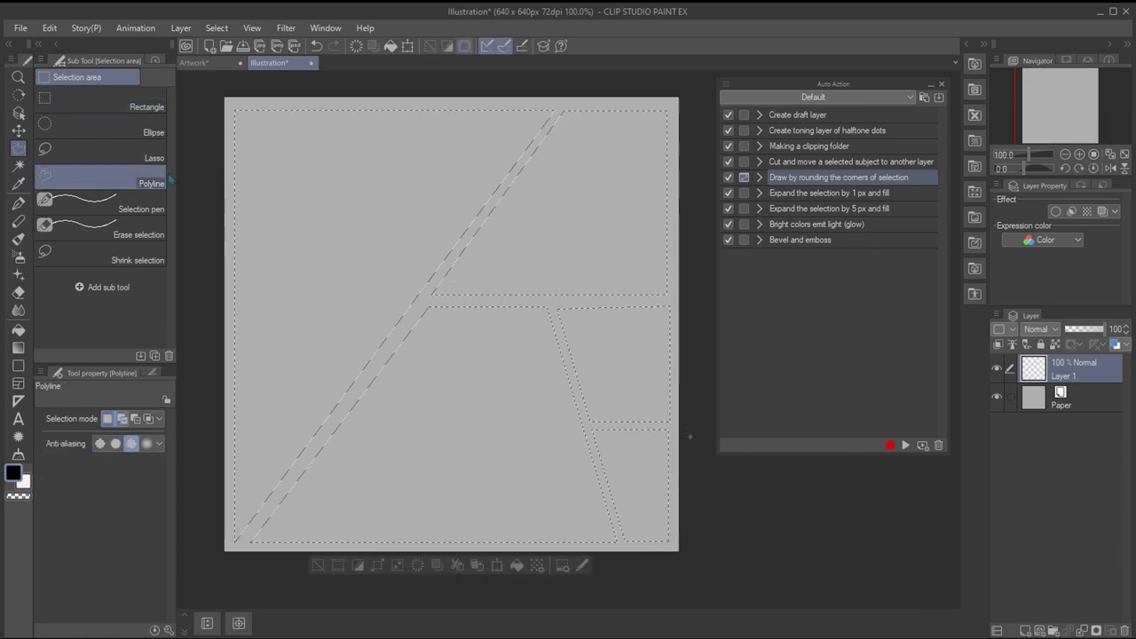
left_click(905, 444)
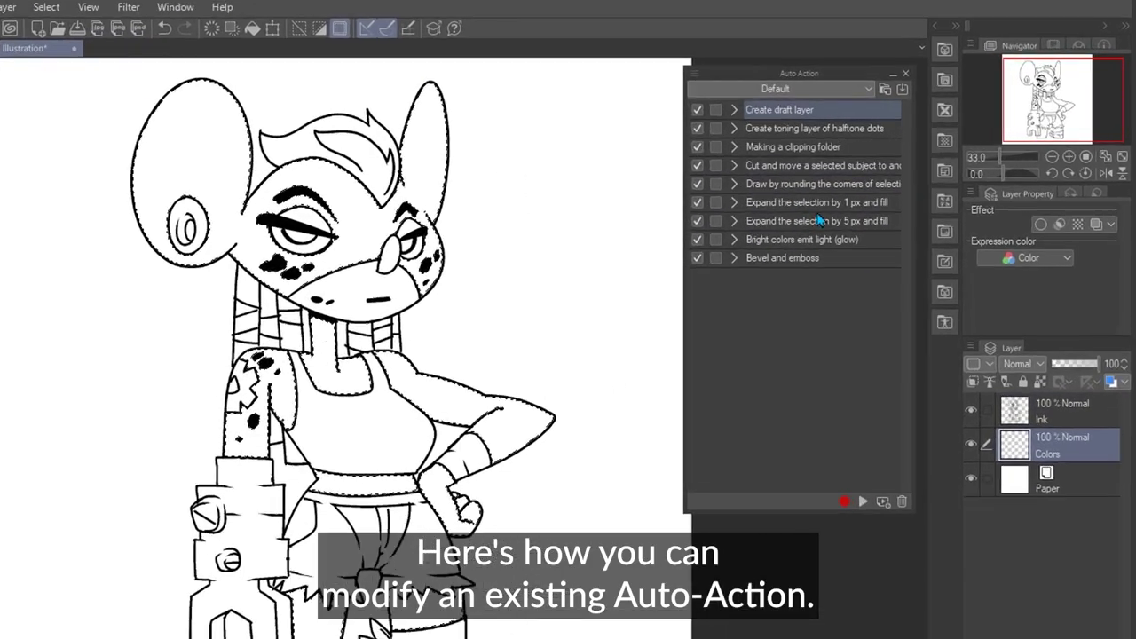
Expand the details of the Expand the selection by 5 px and fill action and run it on the Colors layer
left_click(854, 209)
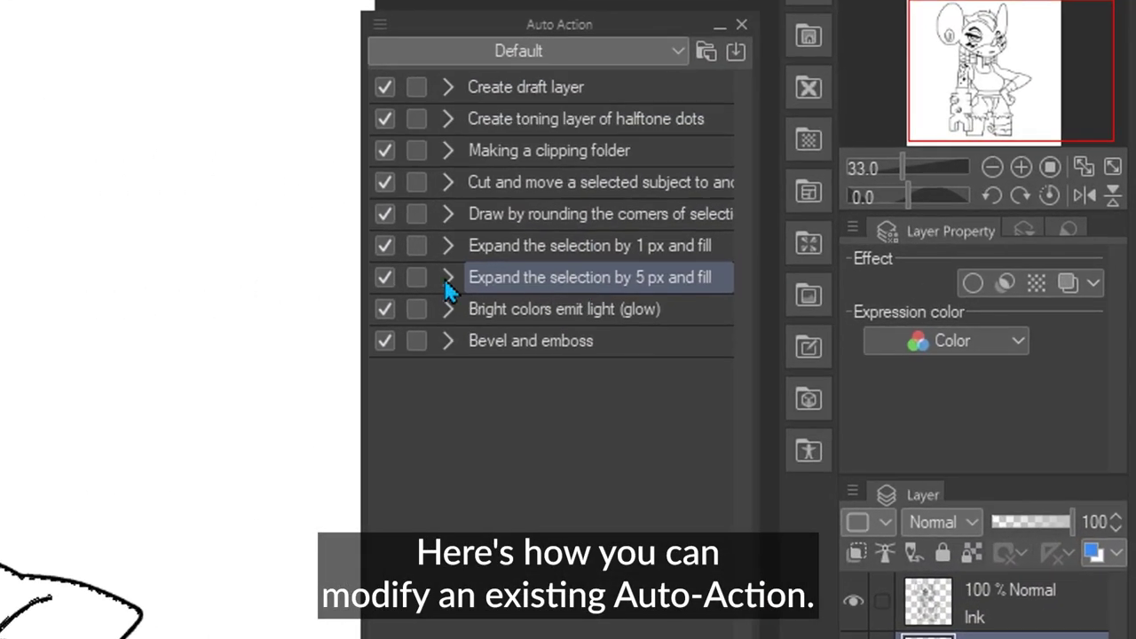
left_click(447, 278)
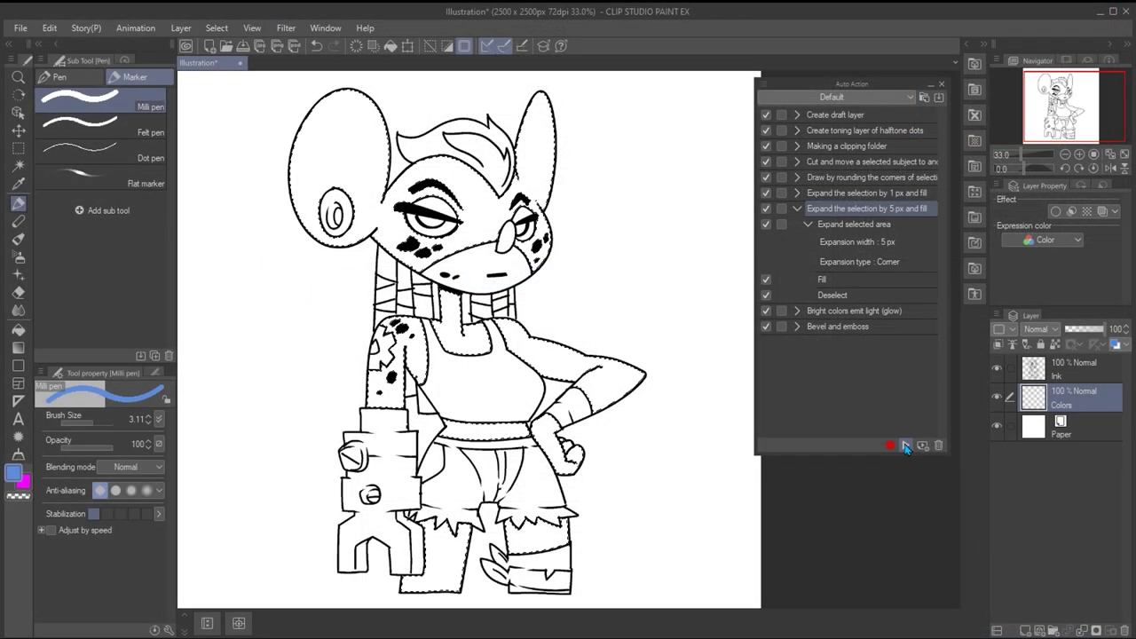
left_click(905, 445)
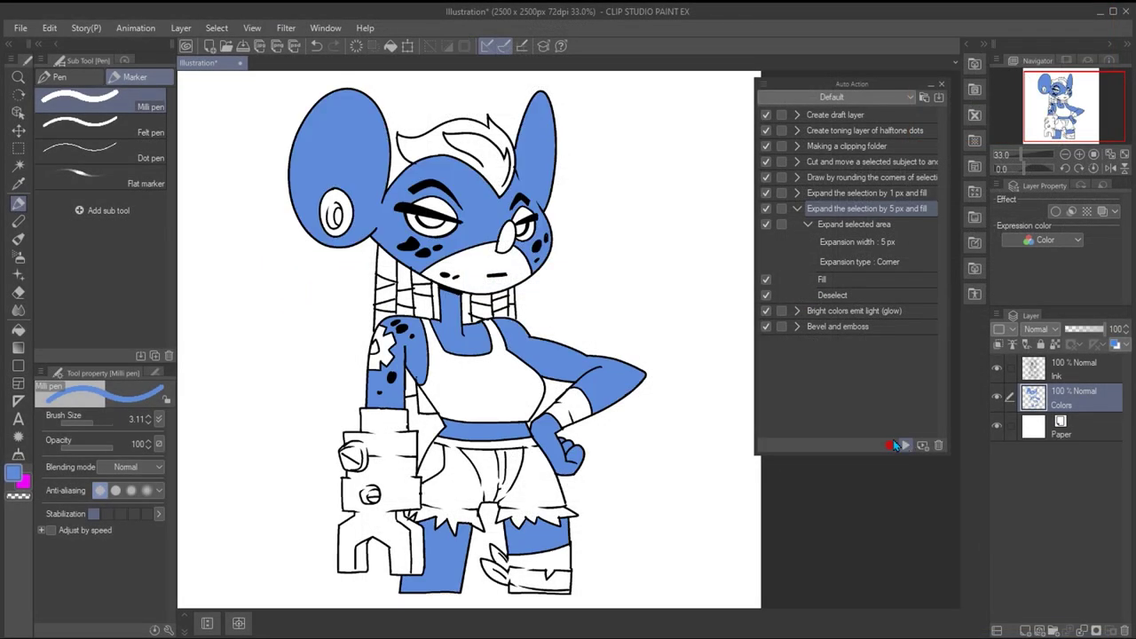
Lower the Ink layer's opacity to 16% to inspect how far the arm's color fill reaches under the linework
scroll(545, 353, "up", 10)
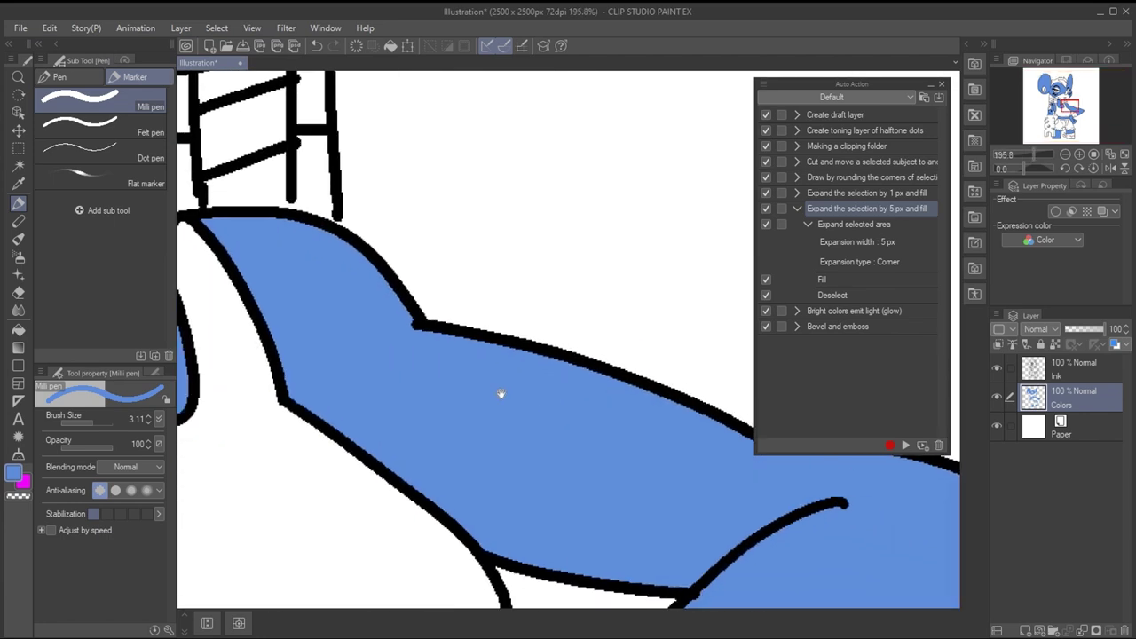
left_click(1070, 368)
left_click_drag(1096, 332, 1071, 332)
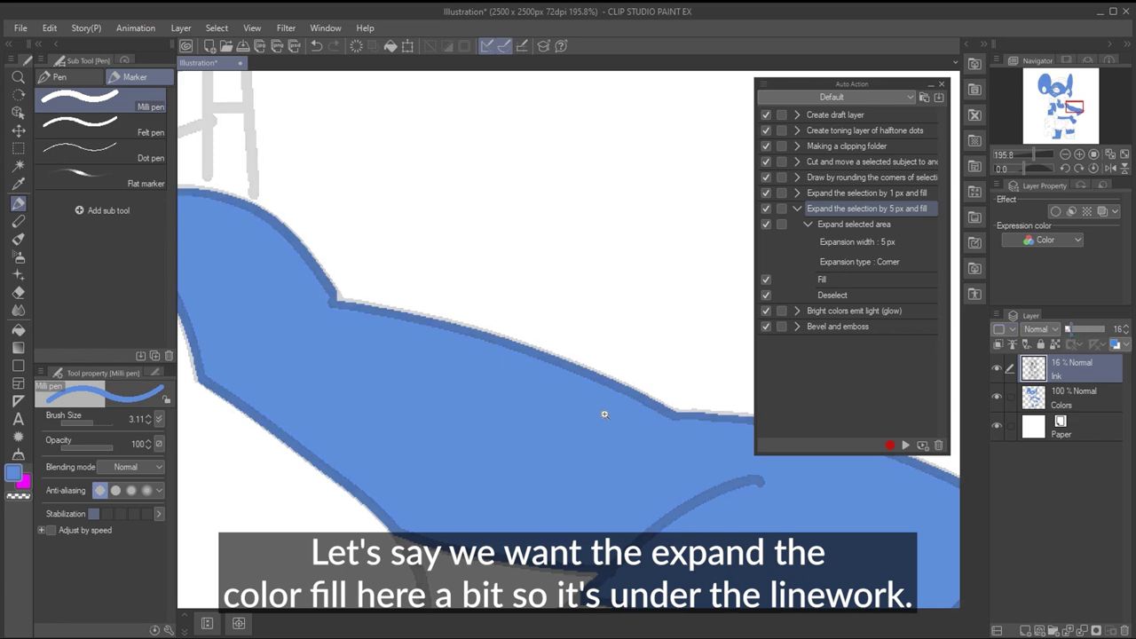
scroll(606, 418, "up", 4)
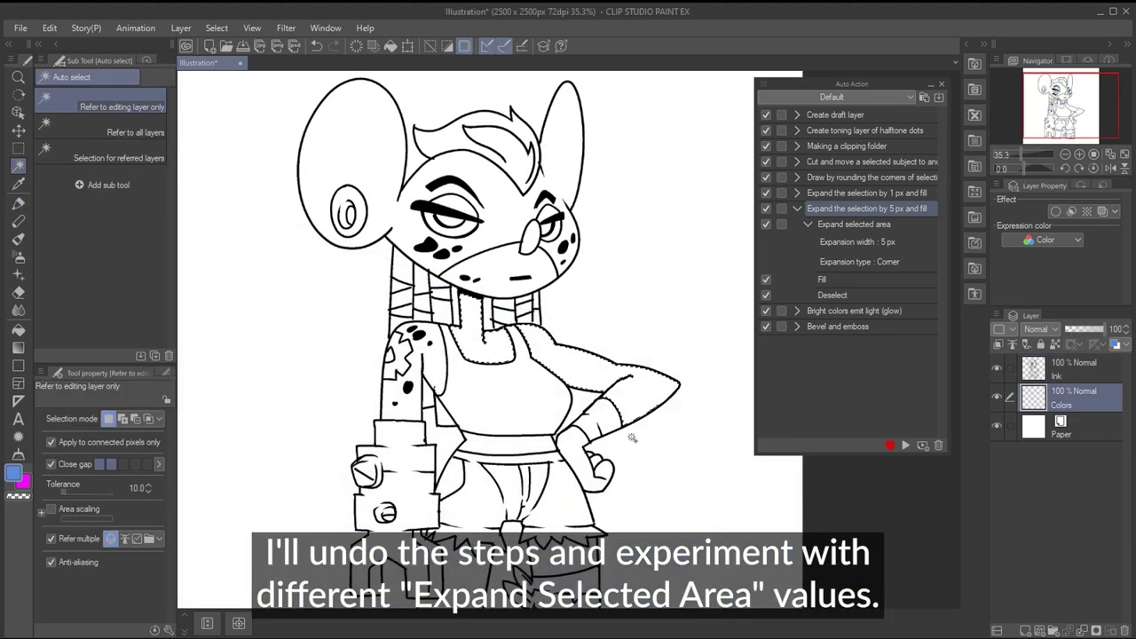
Switch to the Milli pen and set the Ink layer's opacity to 39% to inspect the selection edge along the arm
key("p")
mouse_move(597, 355)
left_mouse_down()
mouse_move(645, 421)
mouse_move(708, 403)
left_mouse_up()
left_click(1074, 368)
left_click_drag(1101, 331, 1073, 332)
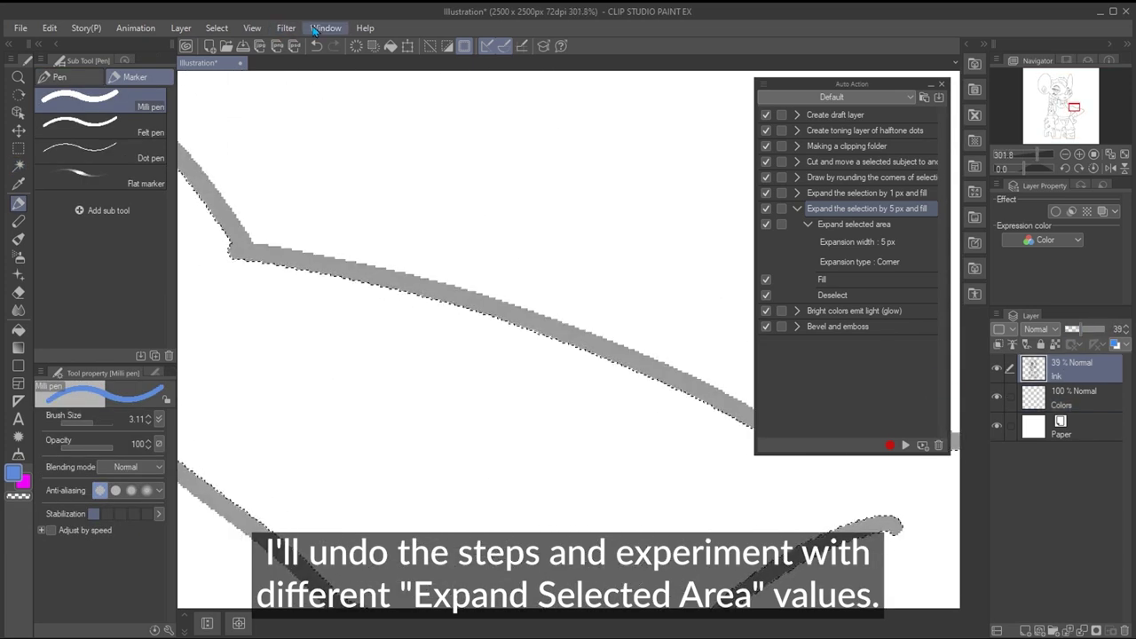
Set the unit of length to px in the preferences and expand the arm selection by 7 px with the rounded expansion type
left_click(217, 28)
left_click(269, 119)
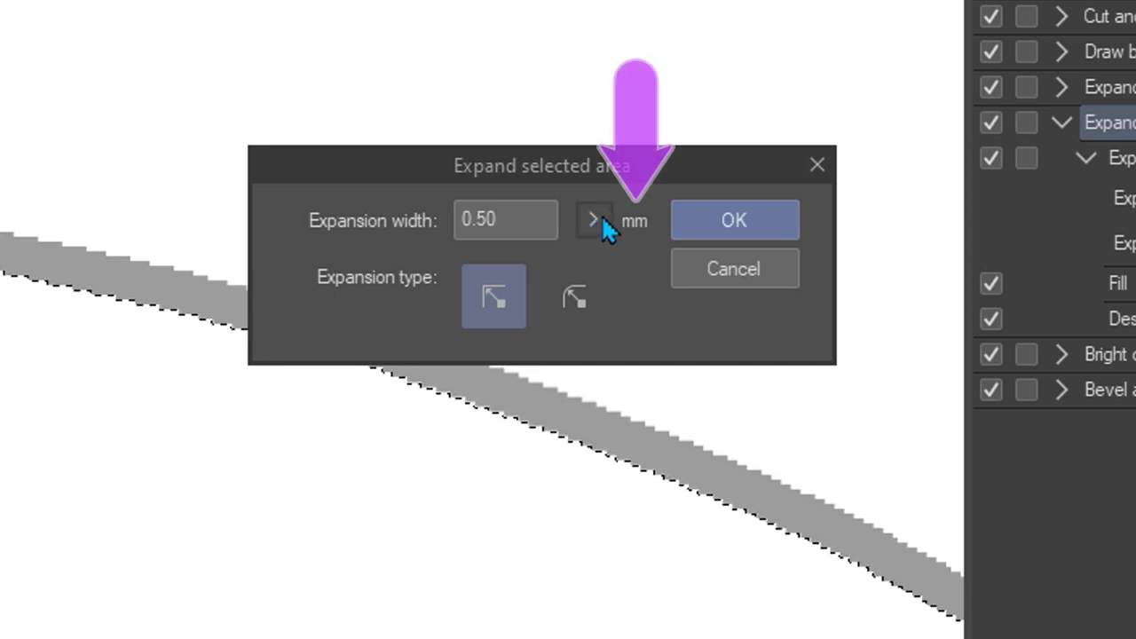
left_click(594, 219)
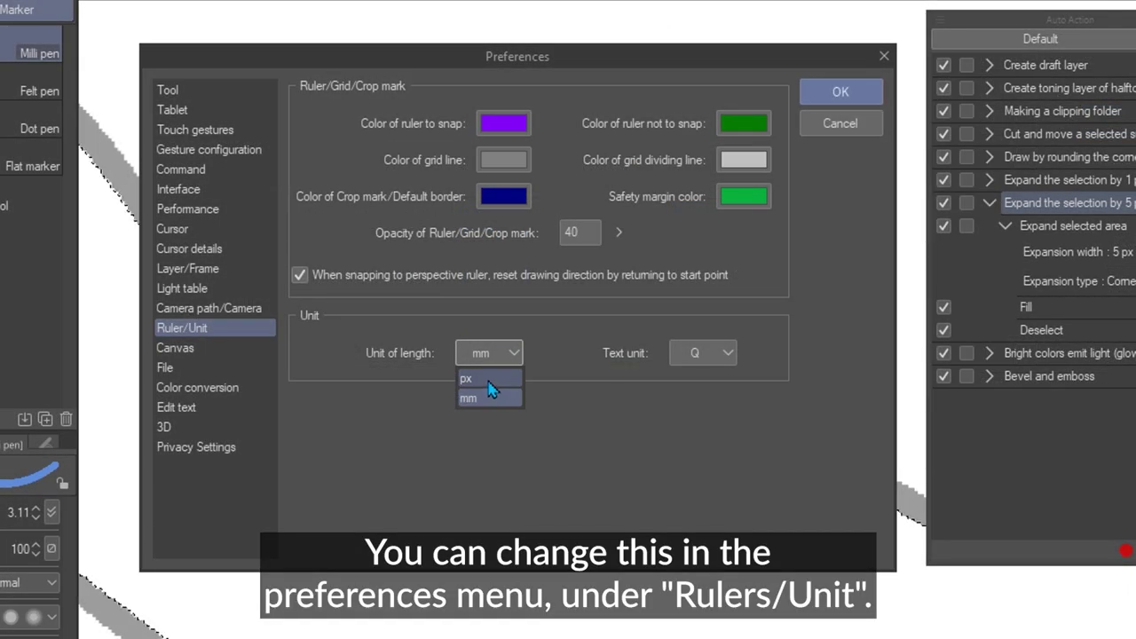
left_click(488, 382)
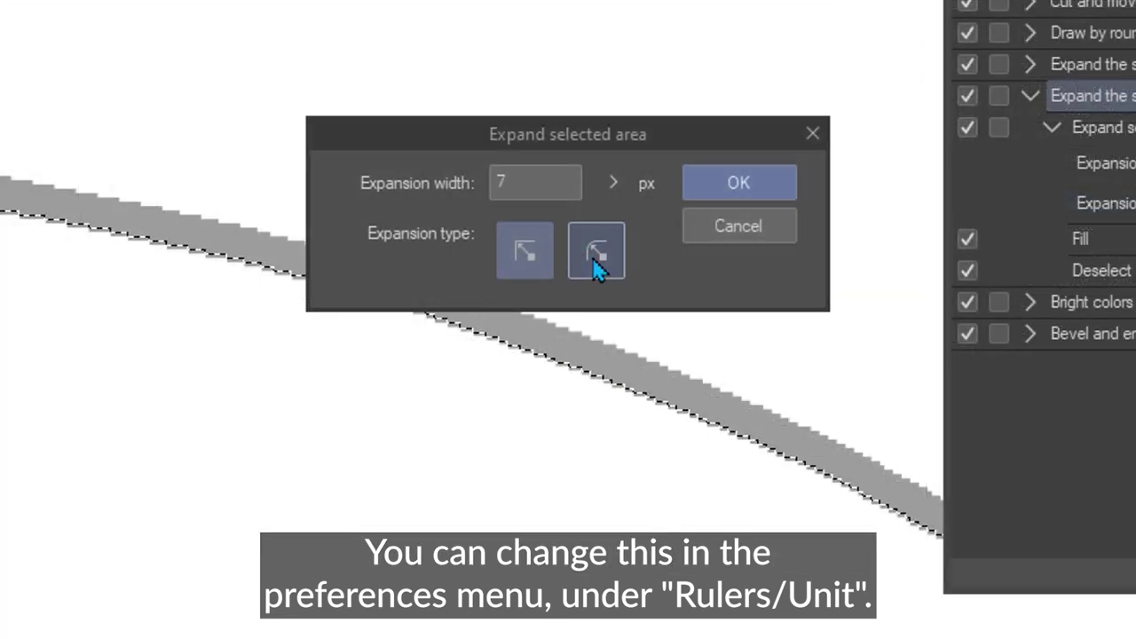
left_click(593, 259)
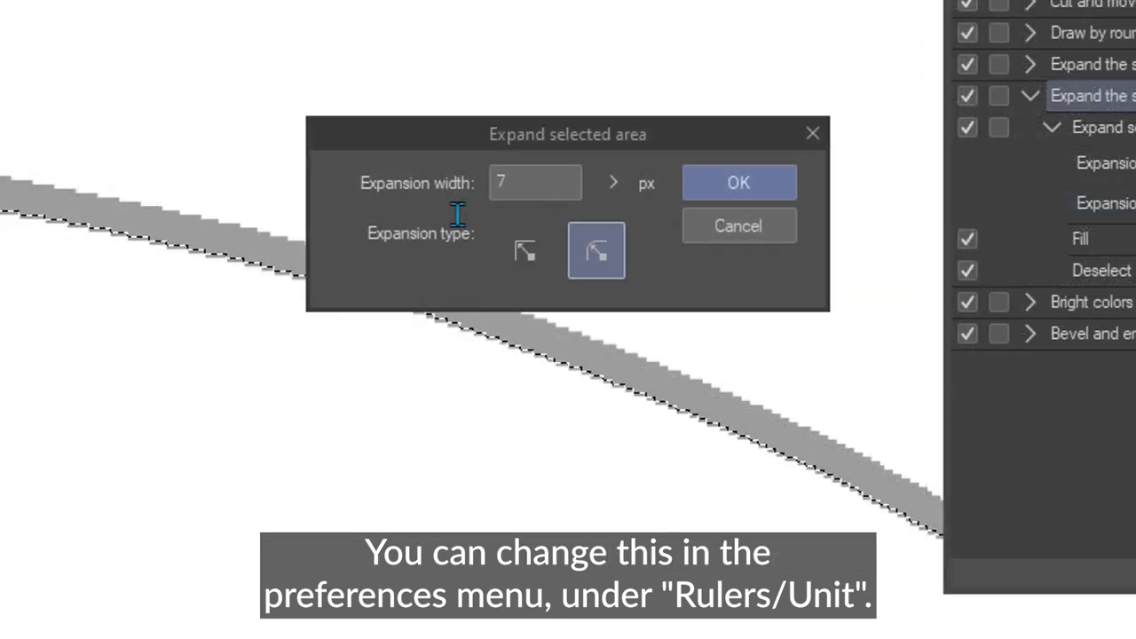
left_click(717, 192)
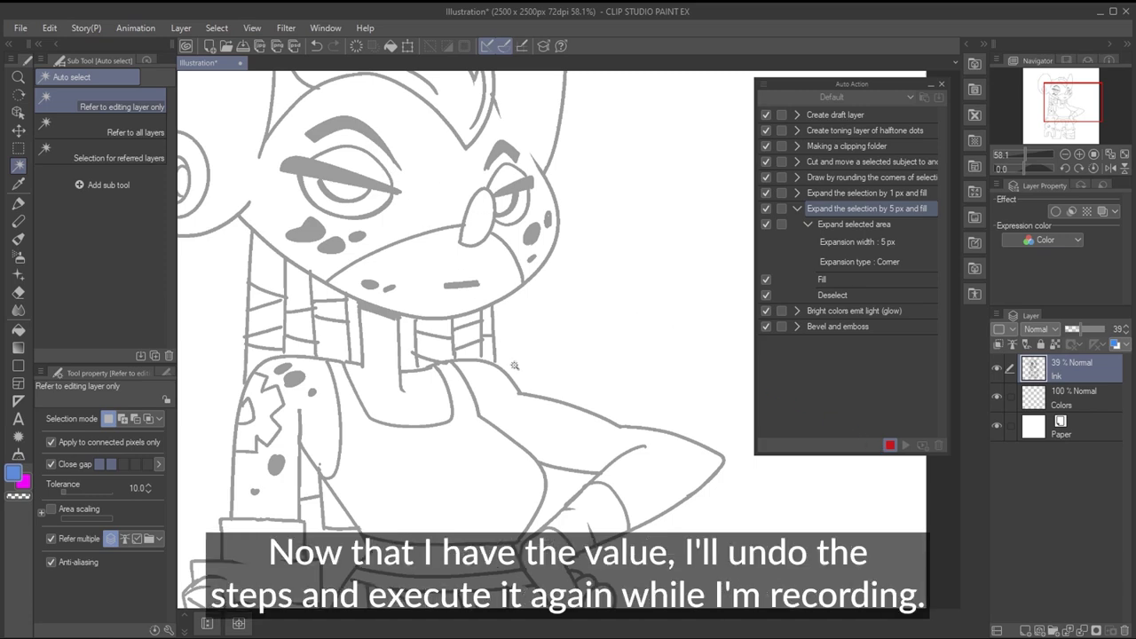
Auto-select the arm, re-record Expand selected area in the 5 px expand-and-fill action, and move that command above Fill
left_click(890, 445)
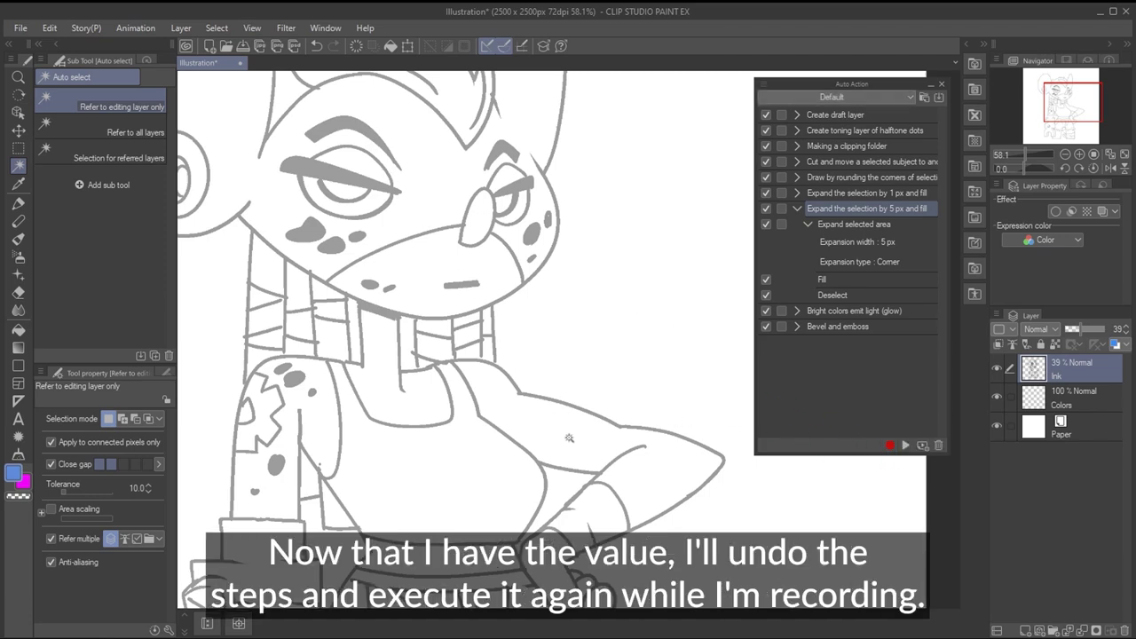
left_click(565, 436)
left_click(891, 444)
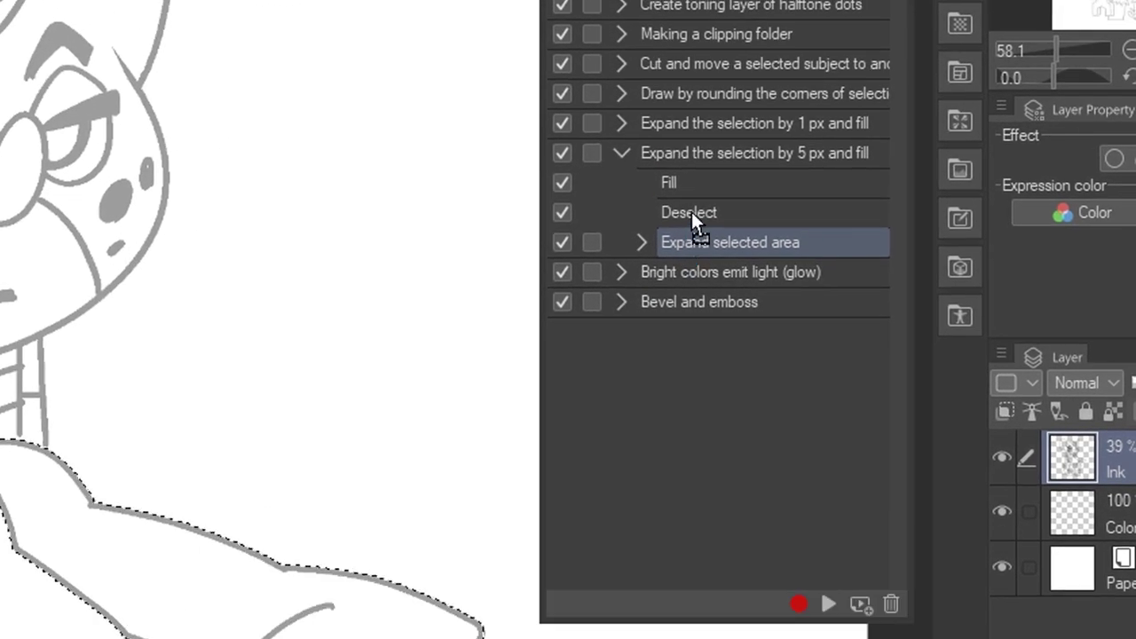
left_click_drag(693, 185, 693, 173)
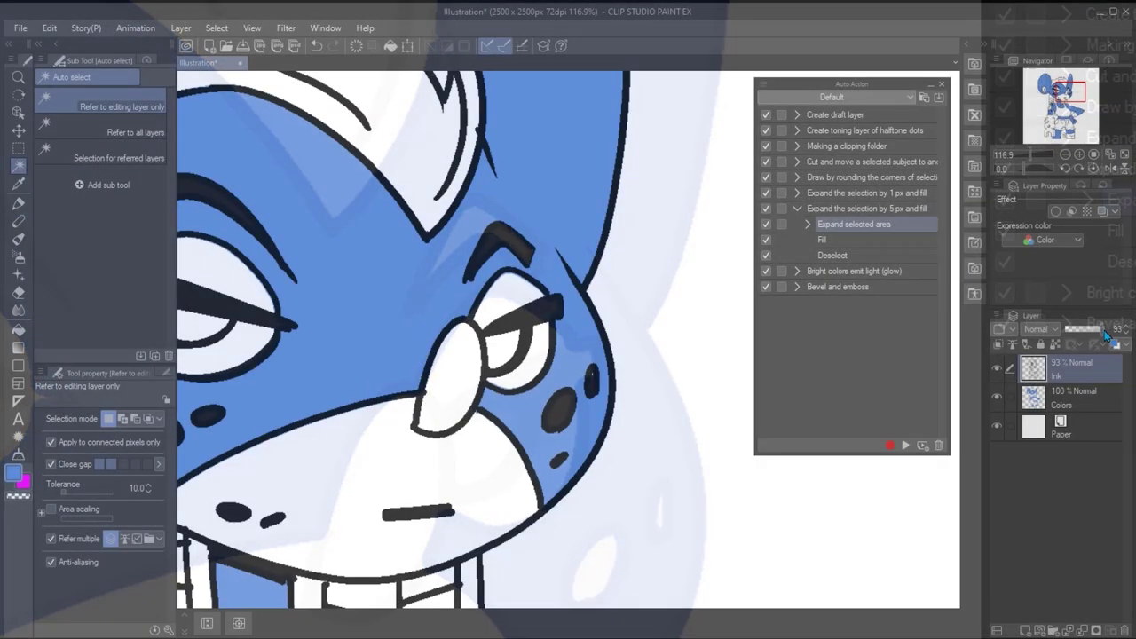
scroll(573, 402, "down", 5)
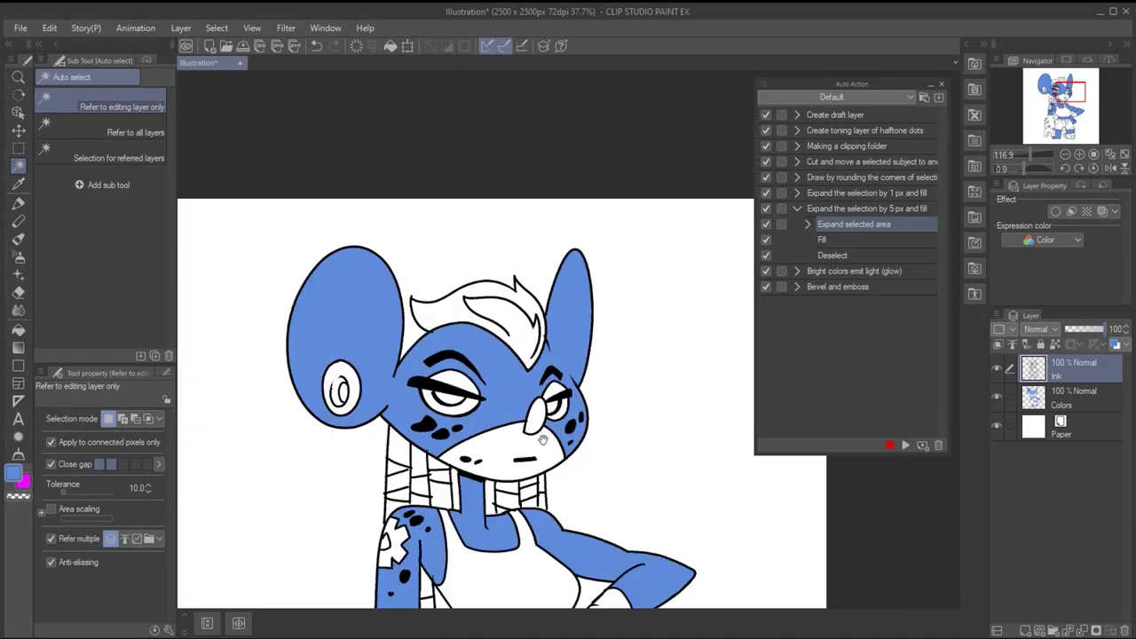
left_click_drag(538, 439, 544, 365)
scroll(544, 366, "up", 1)
left_click(548, 367)
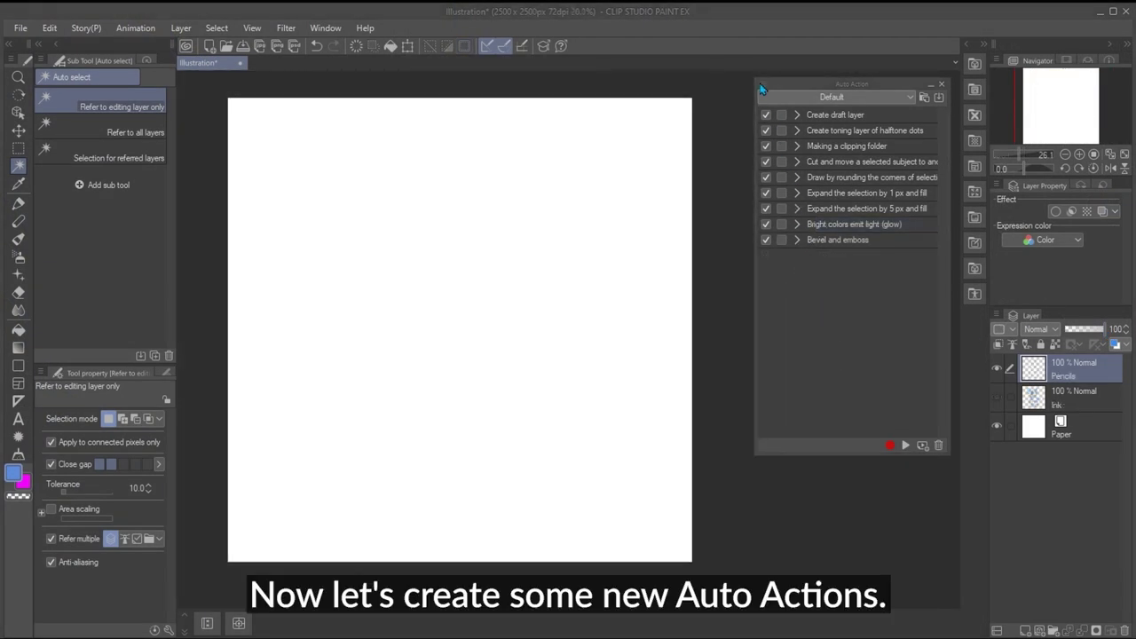
Create a new auto action set named MyAutoActions
left_click(762, 87)
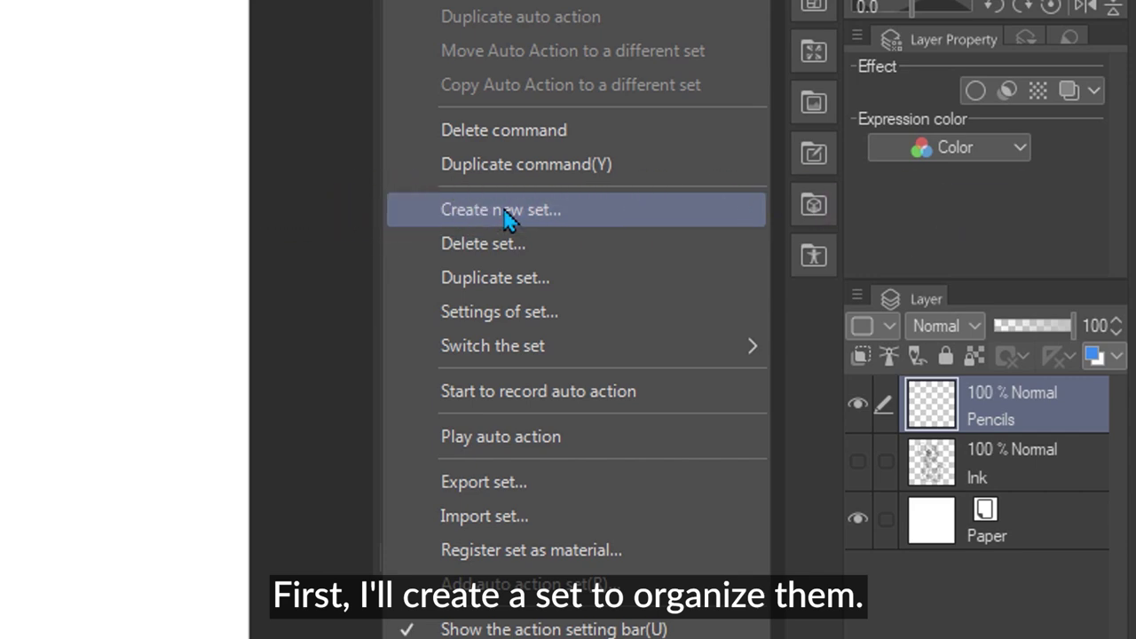
left_click(506, 218)
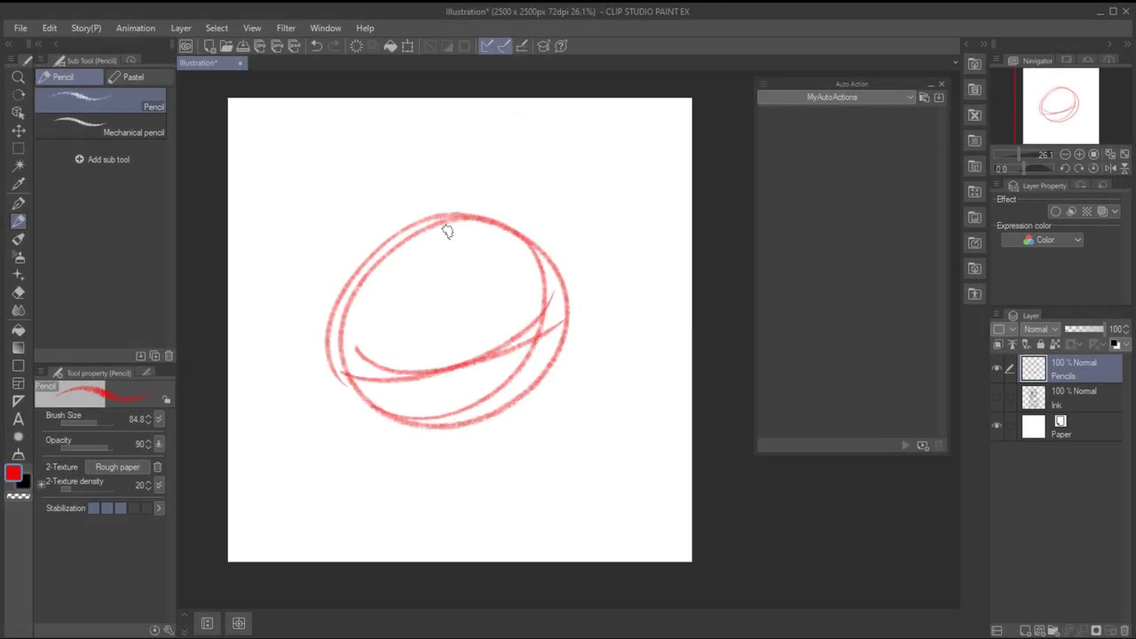
Sketch a rough character head with two large round ears in red pencil on the Pencils layer
mouse_move(410, 222)
left_mouse_down()
mouse_move(395, 187)
mouse_move(337, 364)
left_mouse_up()
left_click_drag(558, 174, 531, 262)
left_click_drag(471, 222, 531, 277)
mouse_move(533, 333)
left_mouse_down()
mouse_move(462, 352)
mouse_move(452, 409)
left_mouse_up()
left_click_drag(510, 346, 523, 332)
Set the drawing color to blue (RGB 5, 79, 246) and trace the head, ears and muzzle over the red sketch
left_click(13, 475)
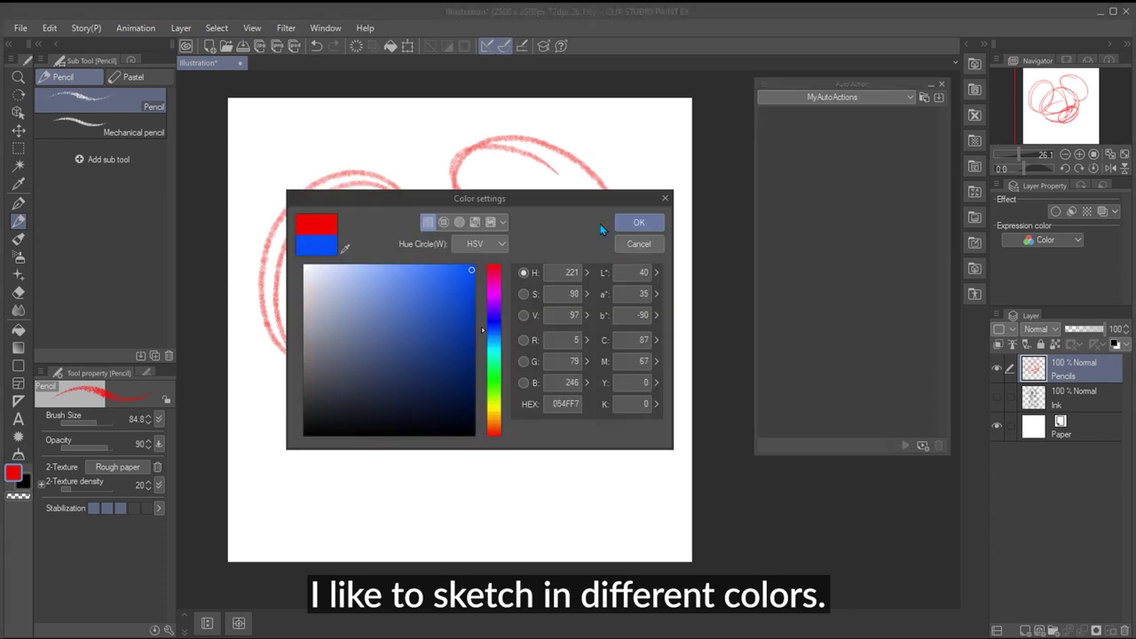
key("Return")
left_click_drag(405, 289, 257, 306)
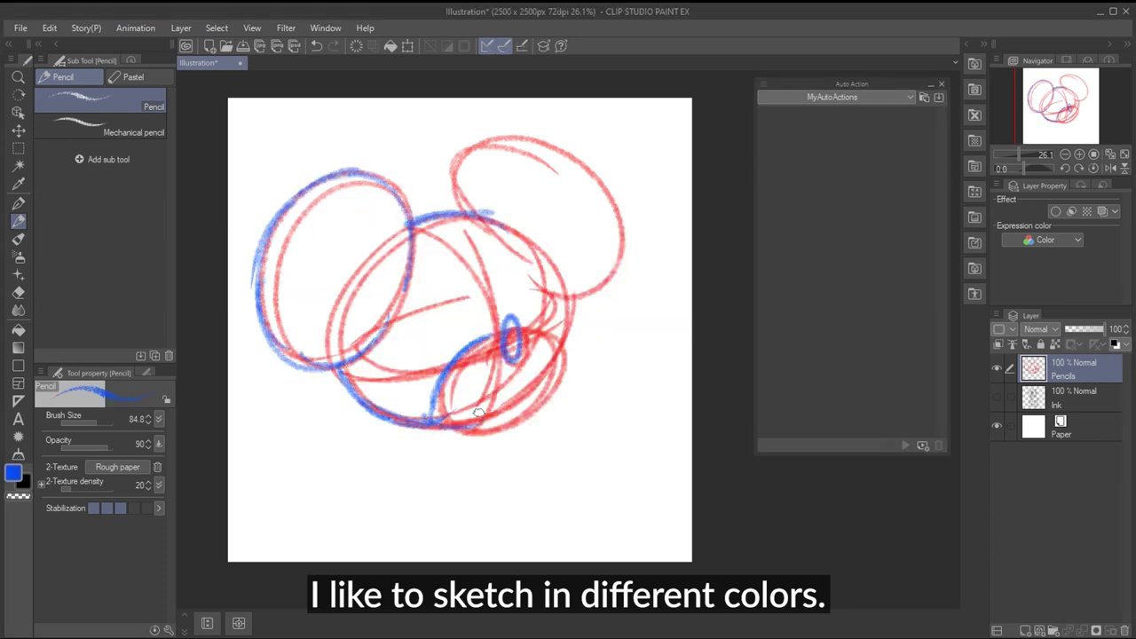
left_click_drag(563, 353, 524, 414)
left_click_drag(446, 382, 487, 408)
left_click_drag(477, 140, 581, 293)
left_click_drag(391, 211, 287, 236)
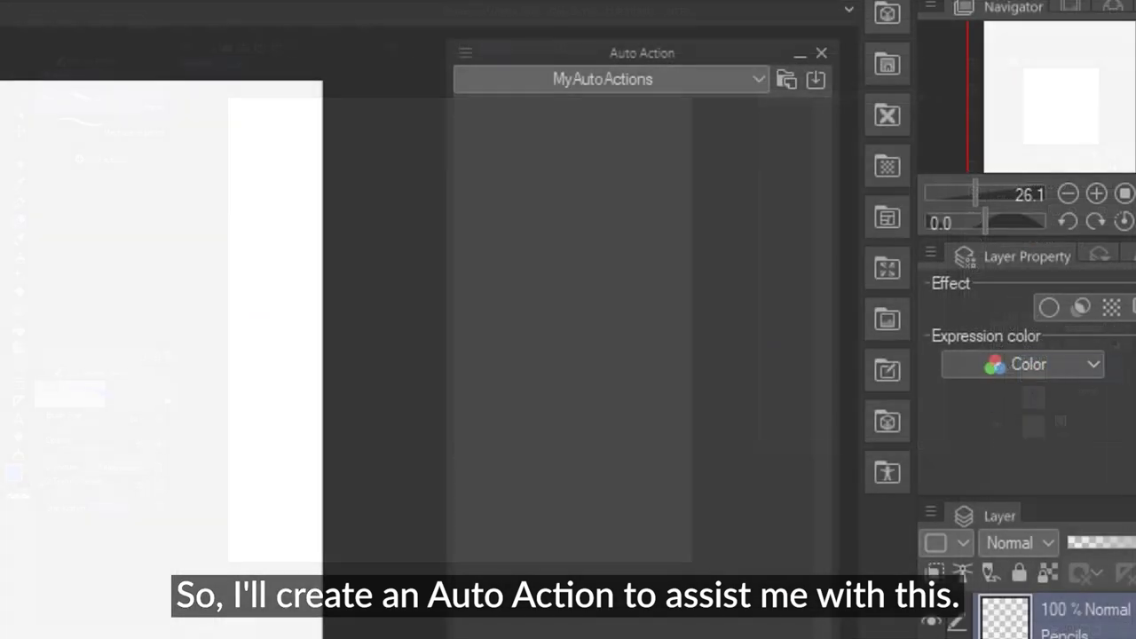
Add an auto action named Red to the MyAutoActions set
left_click(922, 445)
type("Red")
key("Return")
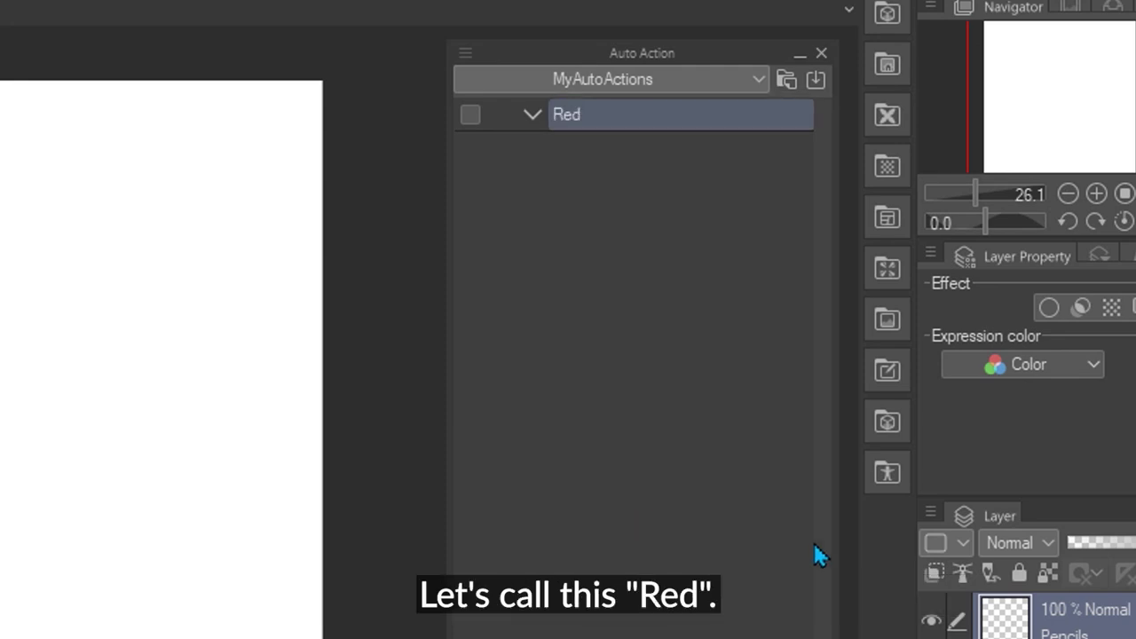
Record changing the Pencils layer's layer color to FF005D in the Red action
left_click(644, 338)
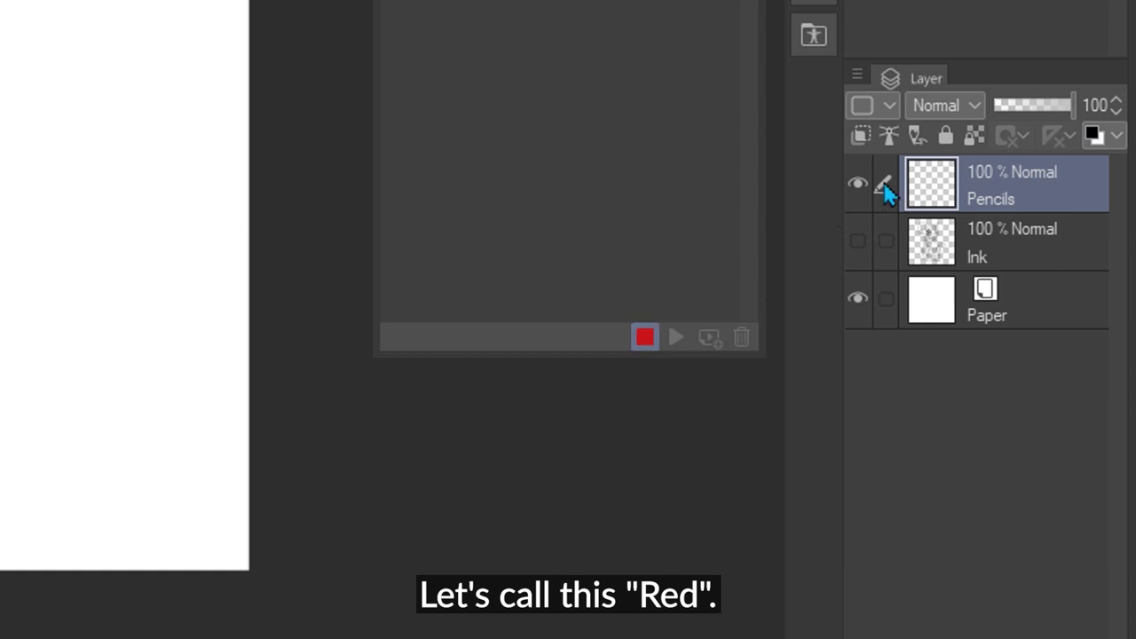
left_click(1114, 139)
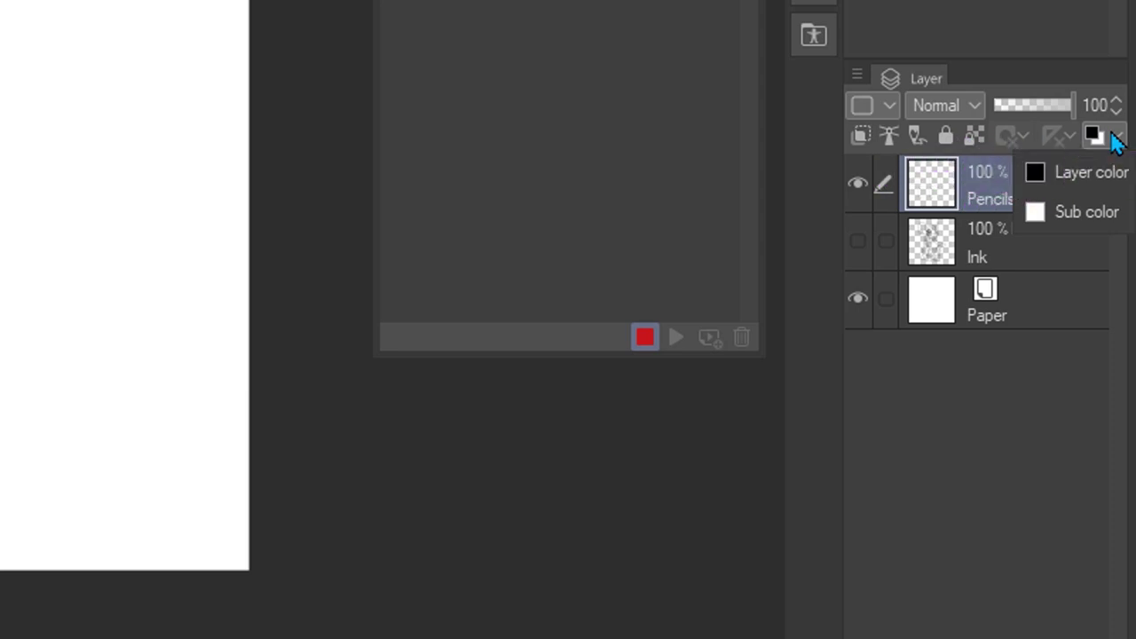
left_click(1051, 174)
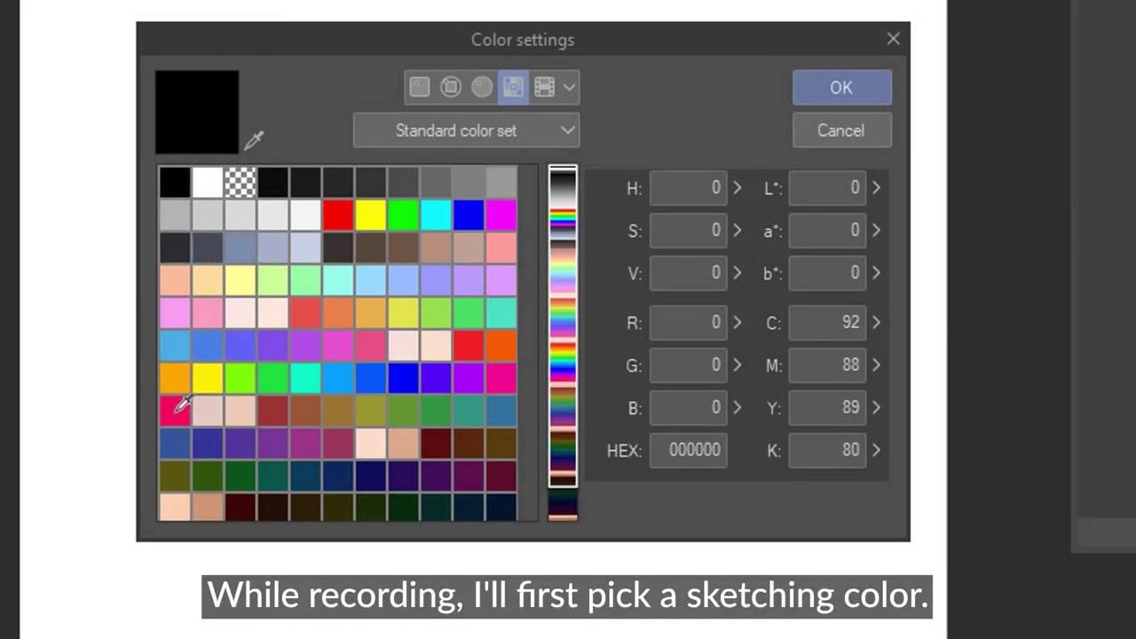
left_click(175, 410)
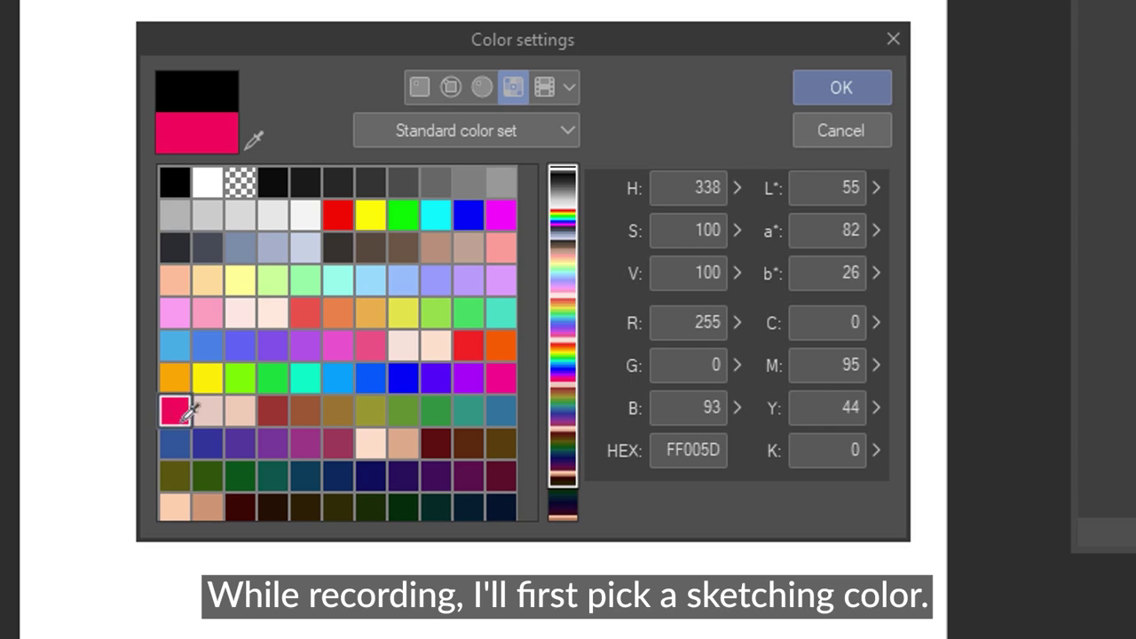
left_click(834, 104)
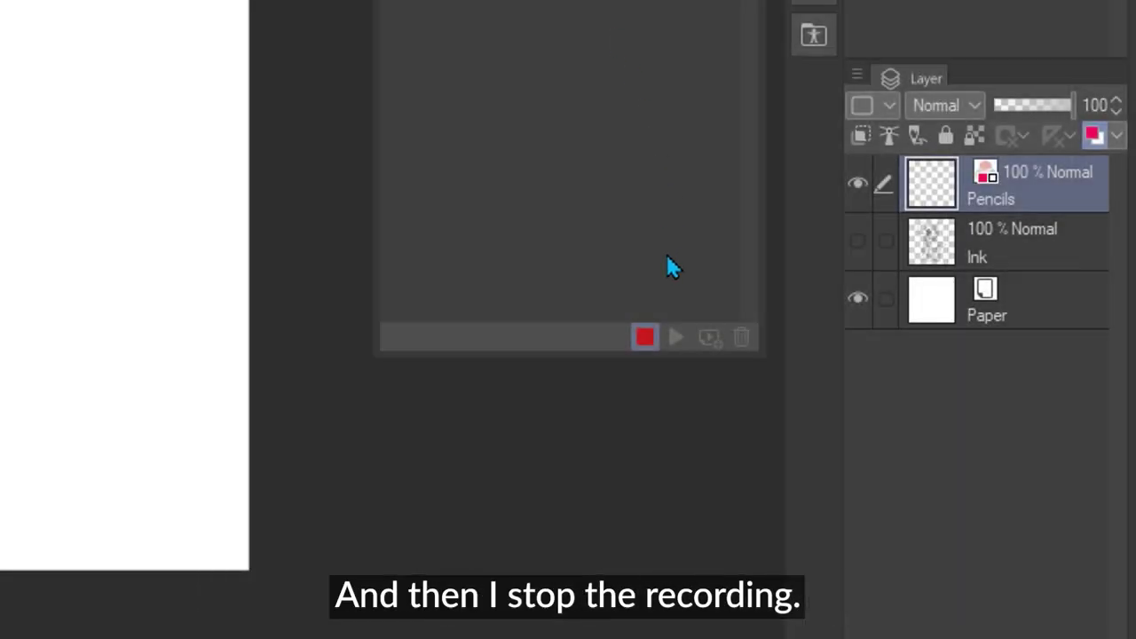
left_click(646, 337)
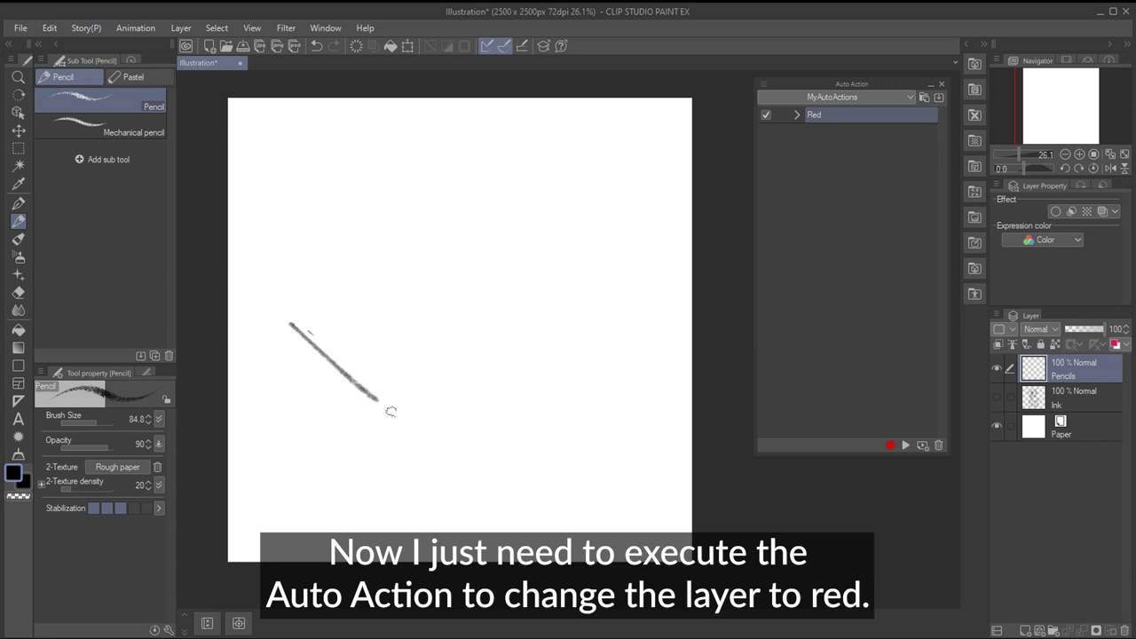
Run the Red action on the Pencils layer and sketch a still life of a box, a sphere and a cylinder on a slab
left_click(907, 445)
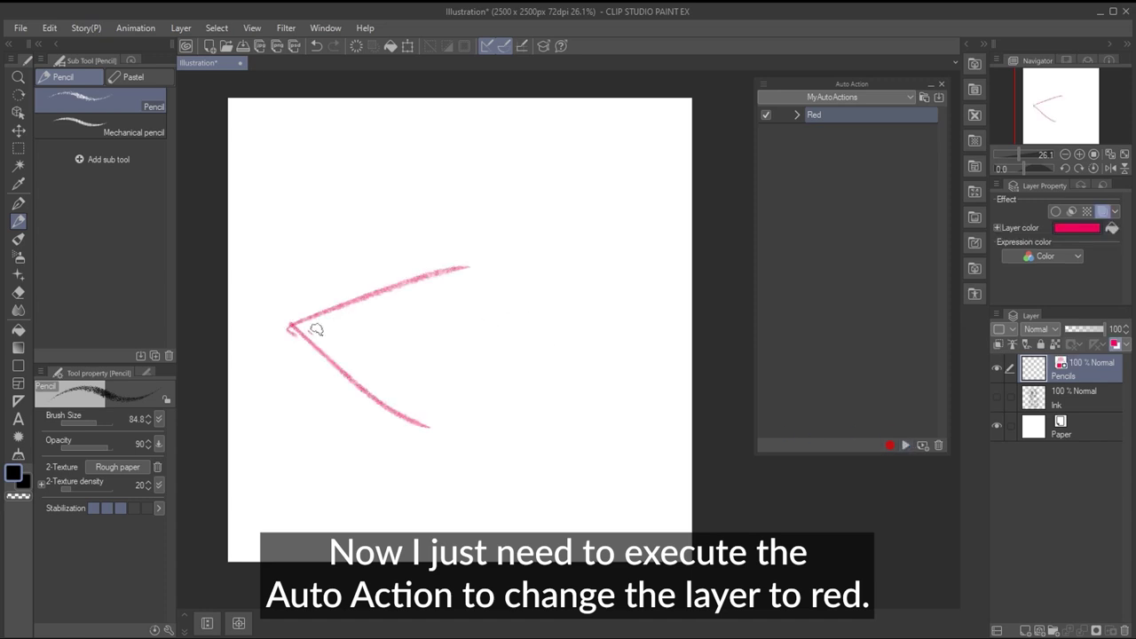
left_click_drag(424, 306, 449, 363)
left_click_drag(491, 251, 490, 147)
left_click_drag(490, 147, 568, 144)
left_click_drag(568, 145, 570, 306)
left_click_drag(570, 306, 527, 308)
left_click_drag(377, 336, 319, 224)
left_click_drag(364, 218, 316, 222)
mouse_move(315, 328)
left_mouse_down()
mouse_move(332, 399)
mouse_move(574, 414)
left_mouse_up()
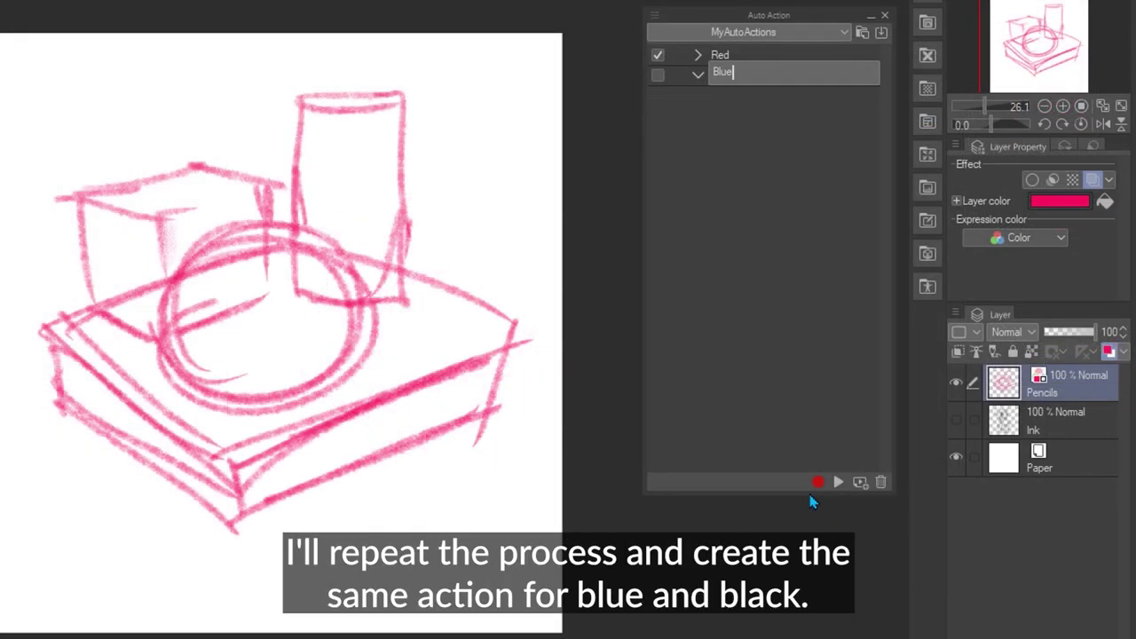
Name the new auto action Blue and record changing the layer color to 0058FF in it
key("Return")
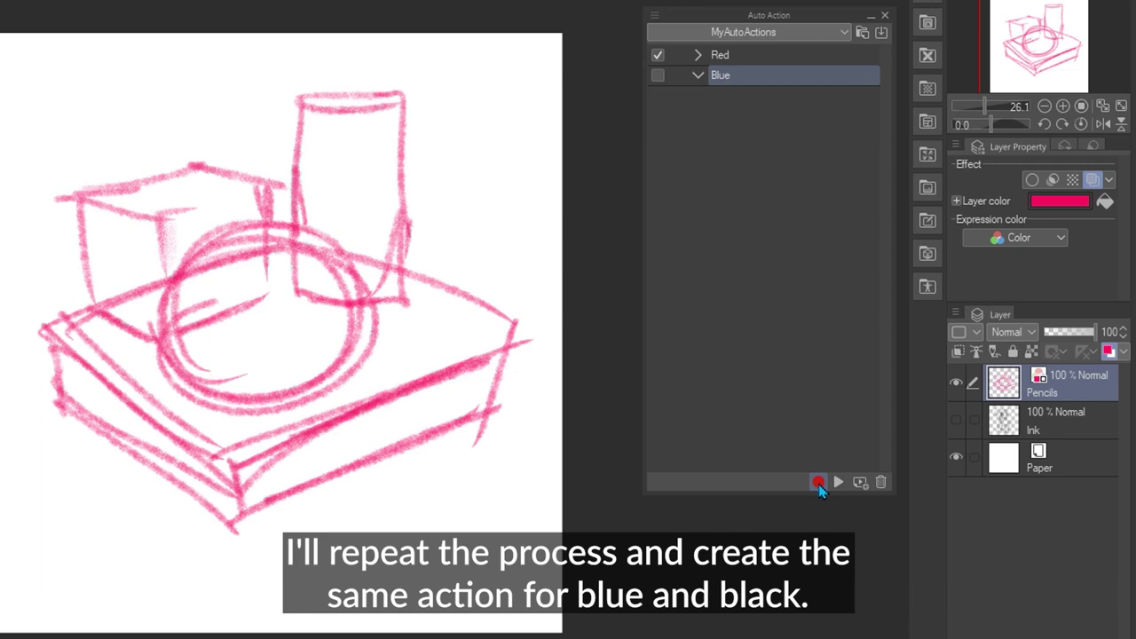
left_click(818, 484)
left_click(1123, 351)
left_click(1091, 375)
left_click(210, 382)
left_click(64, 424)
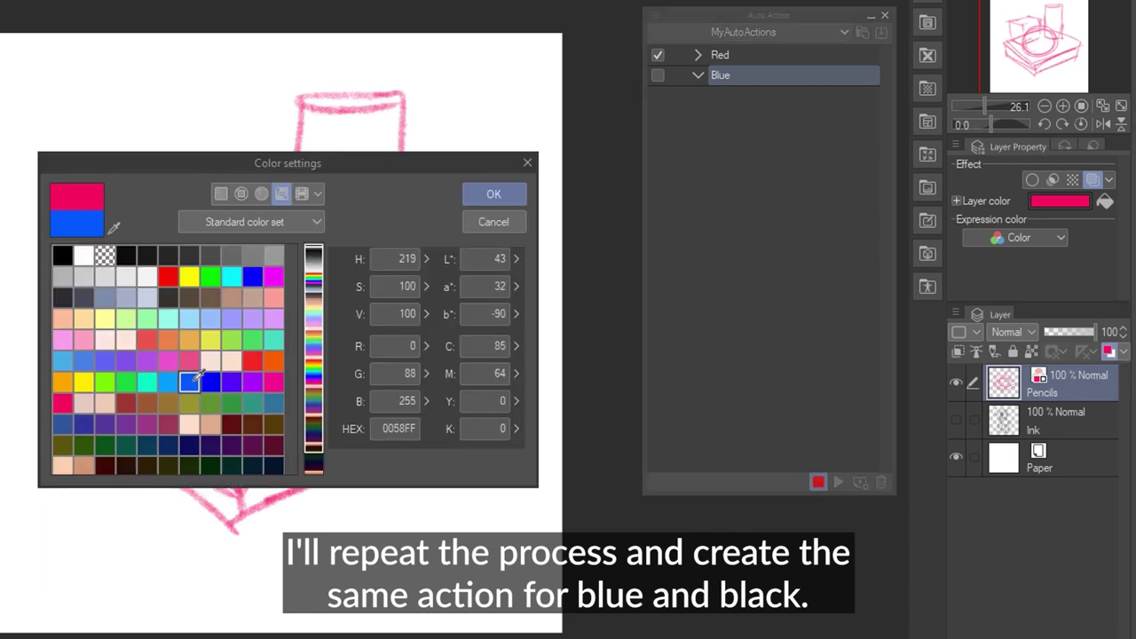
left_click(188, 381)
left_click(494, 194)
left_click(819, 482)
Add an auto action named Black and record changing the layer color to black in it
left_click(859, 482)
type("Black")
key("Return")
left_click(819, 482)
left_click(1060, 201)
left_click(223, 195)
left_click(61, 444)
left_click(496, 193)
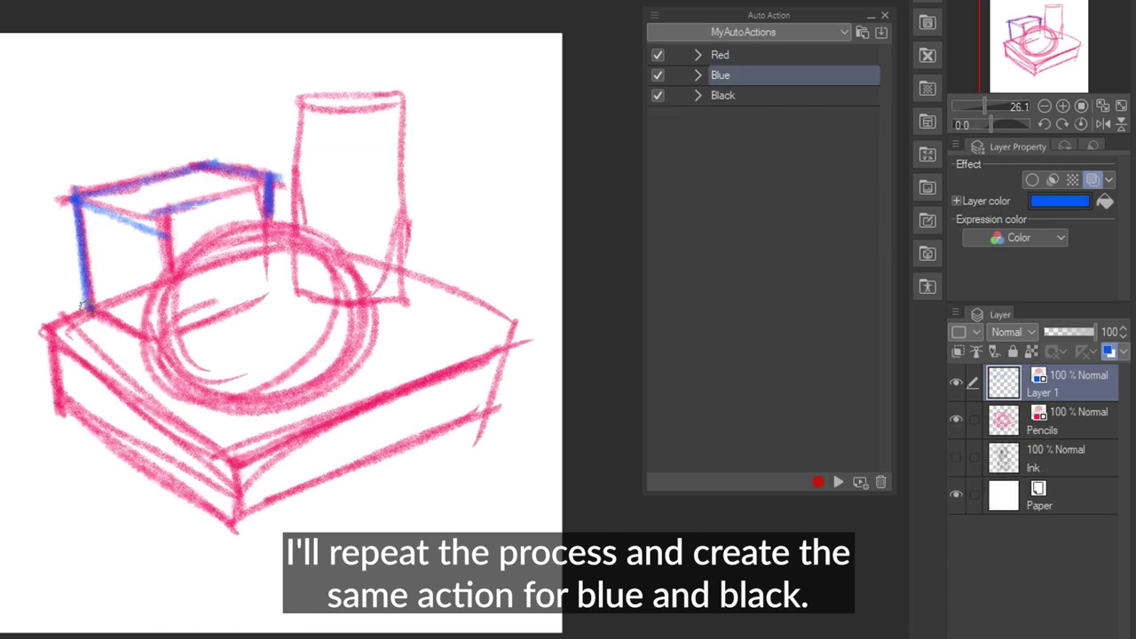
Trace the edges of the slab, box and cylinder in blue on Layer 1
left_click_drag(31, 307, 155, 511)
left_click_drag(412, 270, 511, 320)
left_click_drag(266, 217, 142, 348)
left_click_drag(164, 213, 266, 183)
mouse_move(404, 100)
left_mouse_down()
mouse_move(410, 293)
mouse_move(510, 321)
left_mouse_up()
left_click_drag(229, 463, 235, 552)
Run the Black action on Layer 2 and draw the still life's final outlines in black over the colored sketches
left_click(723, 95)
left_click(838, 482)
mouse_move(78, 193)
left_mouse_down()
mouse_move(209, 201)
mouse_move(24, 324)
left_mouse_up()
left_click_drag(54, 413, 236, 568)
left_click_drag(238, 566, 490, 408)
left_click_drag(513, 322, 493, 413)
left_click_drag(295, 102, 296, 226)
left_click_drag(258, 217, 177, 373)
left_click_drag(312, 328, 298, 364)
left_click_drag(348, 124, 391, 123)
left_click_drag(472, 346, 449, 426)
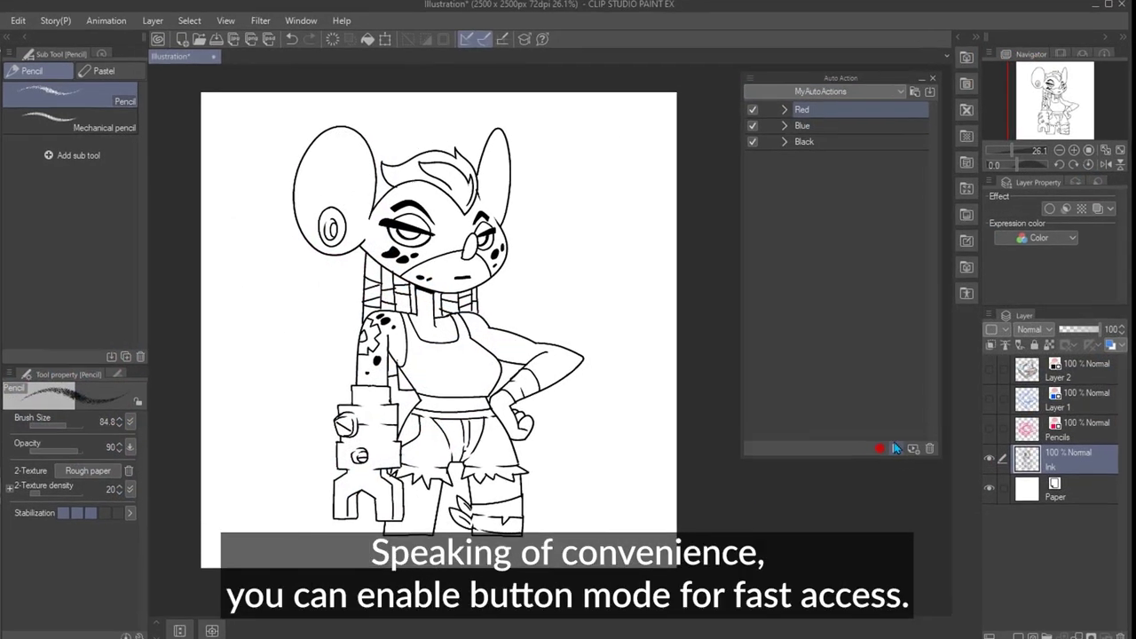
Run the Red, Blue and Black actions one after another on the Ink layer
left_click(896, 448)
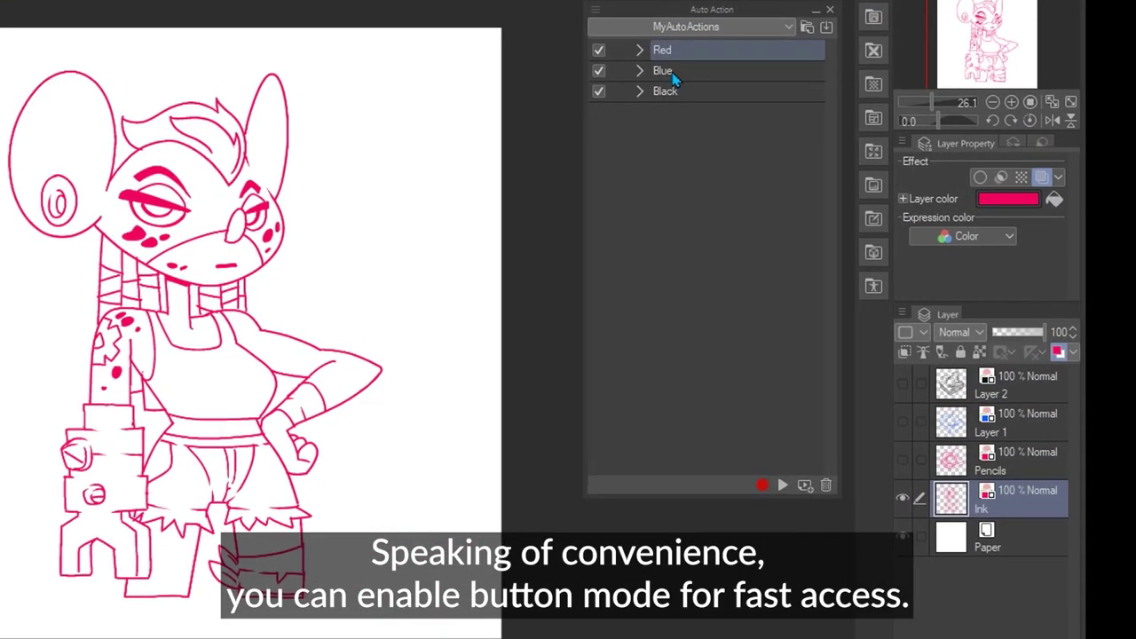
left_click(810, 125)
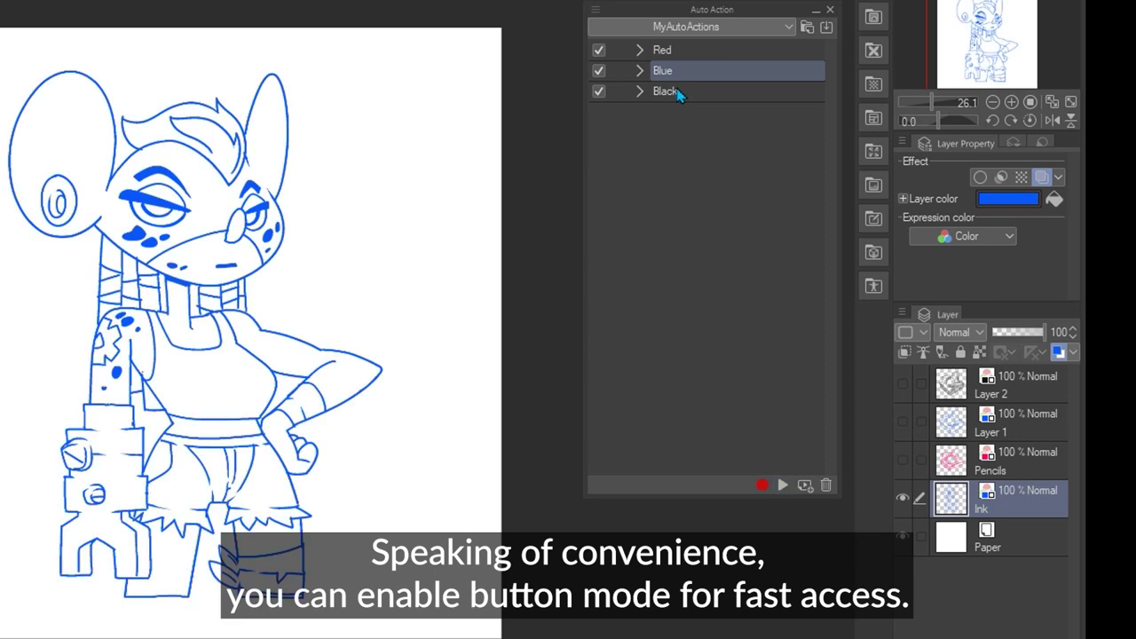
left_click(677, 92)
left_click(783, 485)
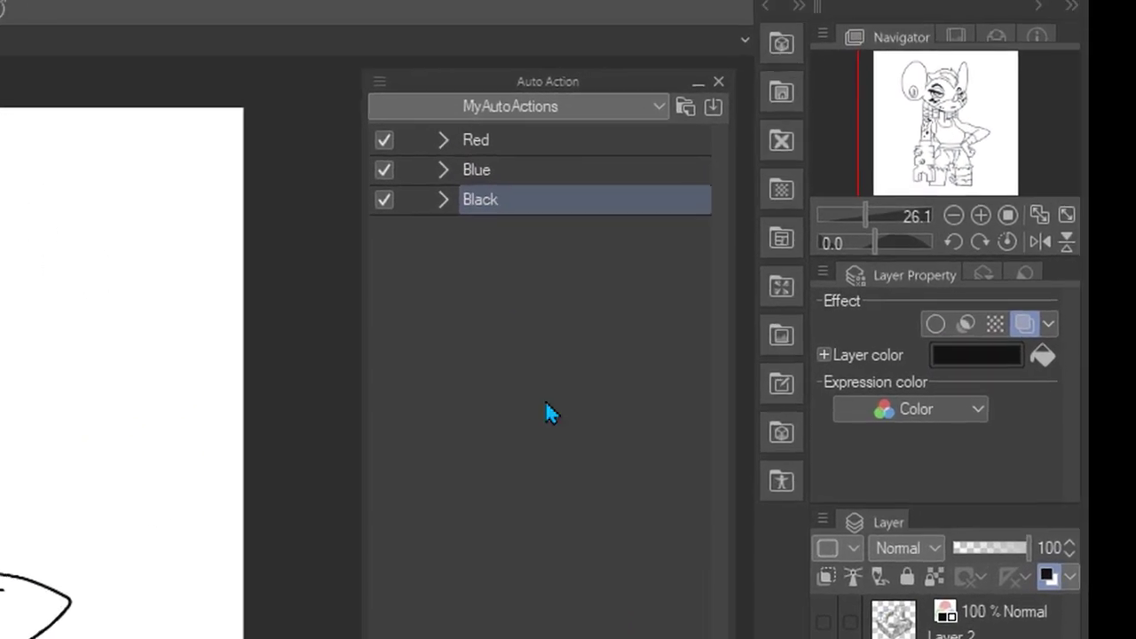
Turn on button mode for the auto actions and recolor the Ink layer with the Red, Blue and Black action buttons
left_click(375, 80)
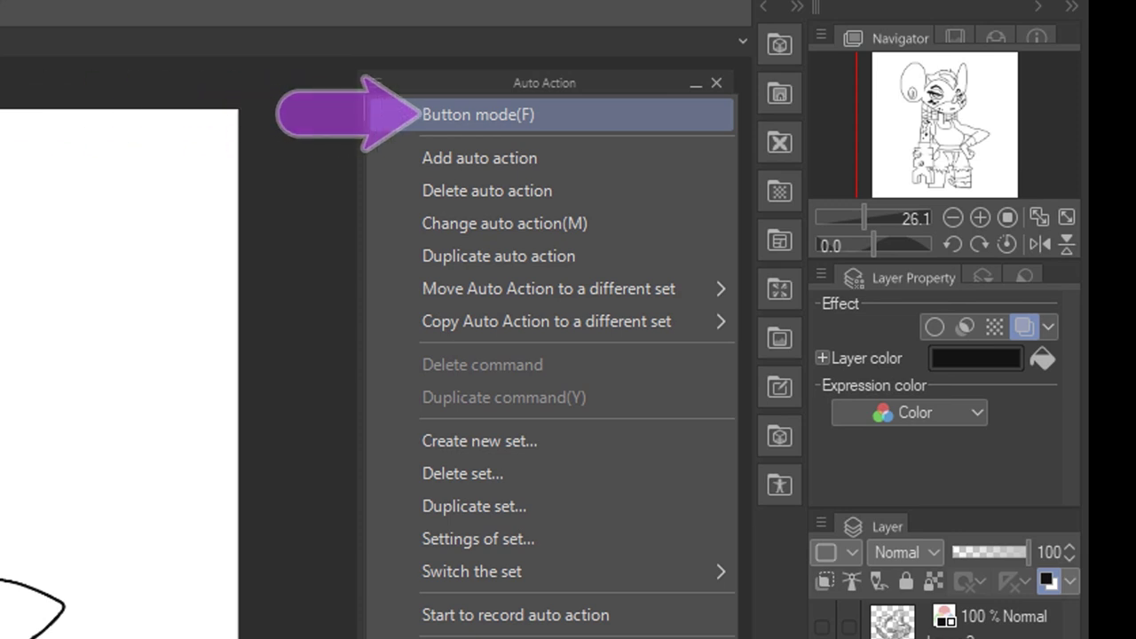
left_click(536, 127)
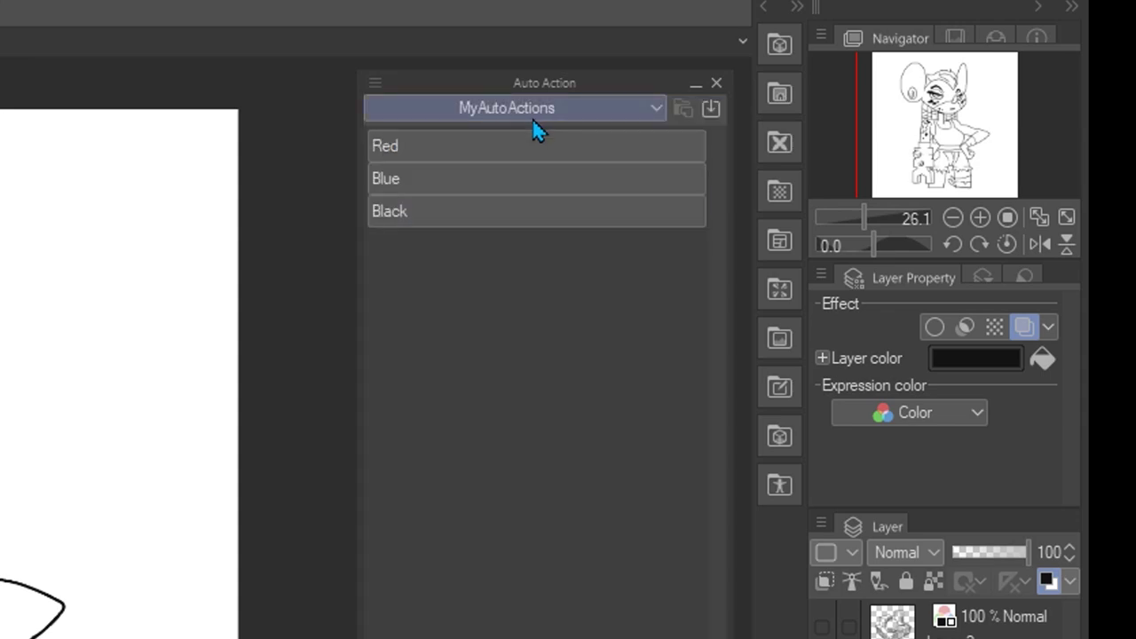
left_click(401, 155)
left_click(401, 179)
left_click(410, 210)
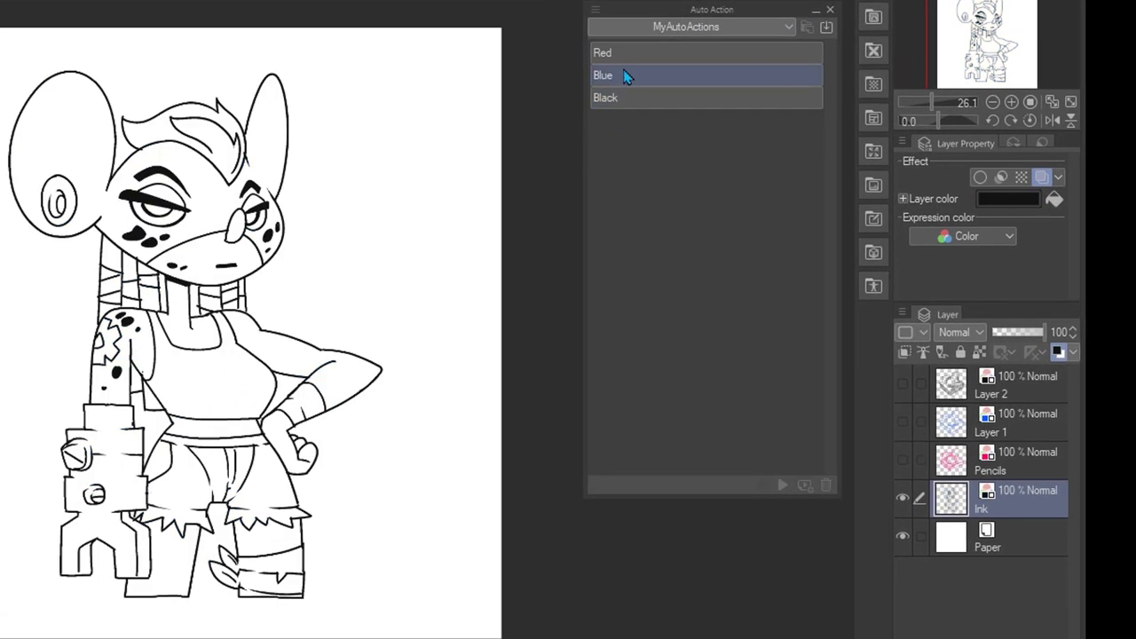
left_click(625, 76)
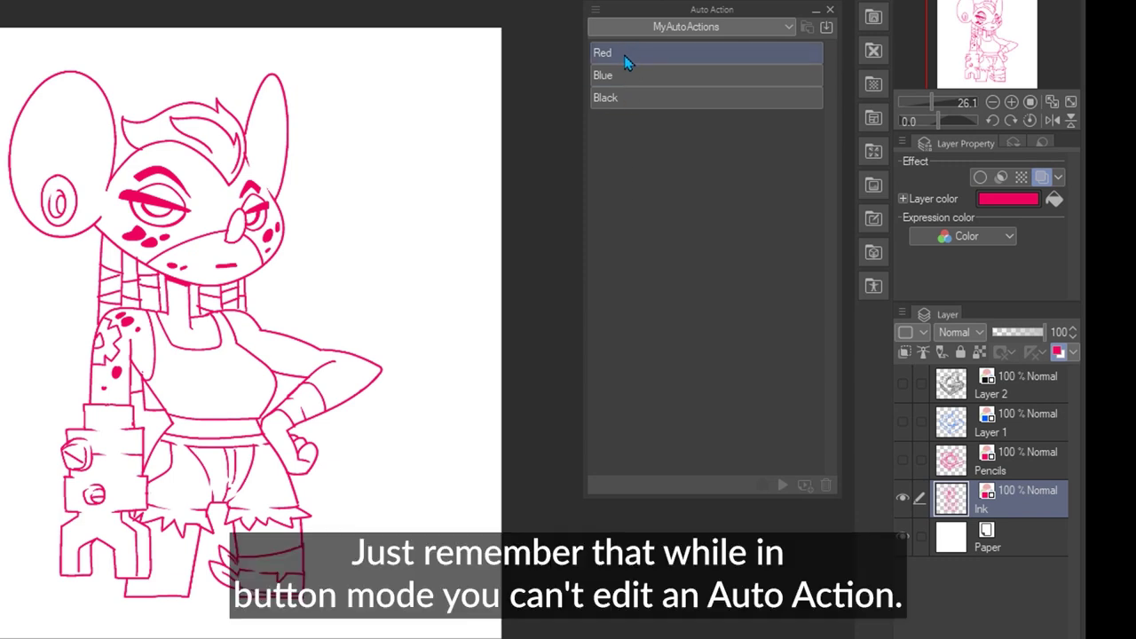
Turn off button mode for the auto actions and expand the Red action's commands
left_click(598, 13)
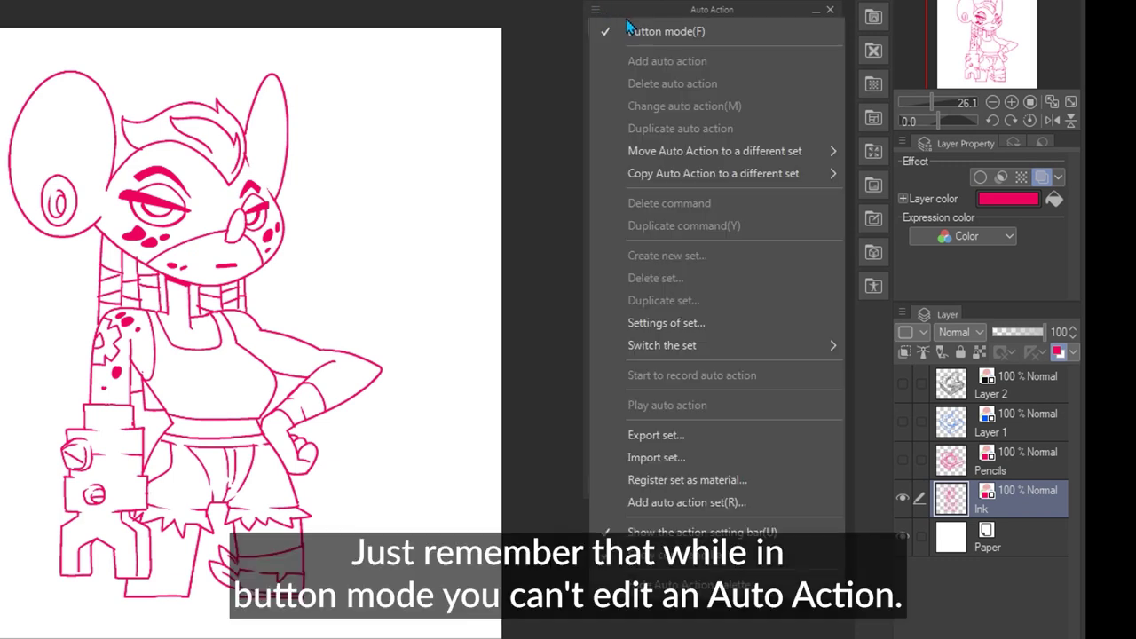
left_click(671, 32)
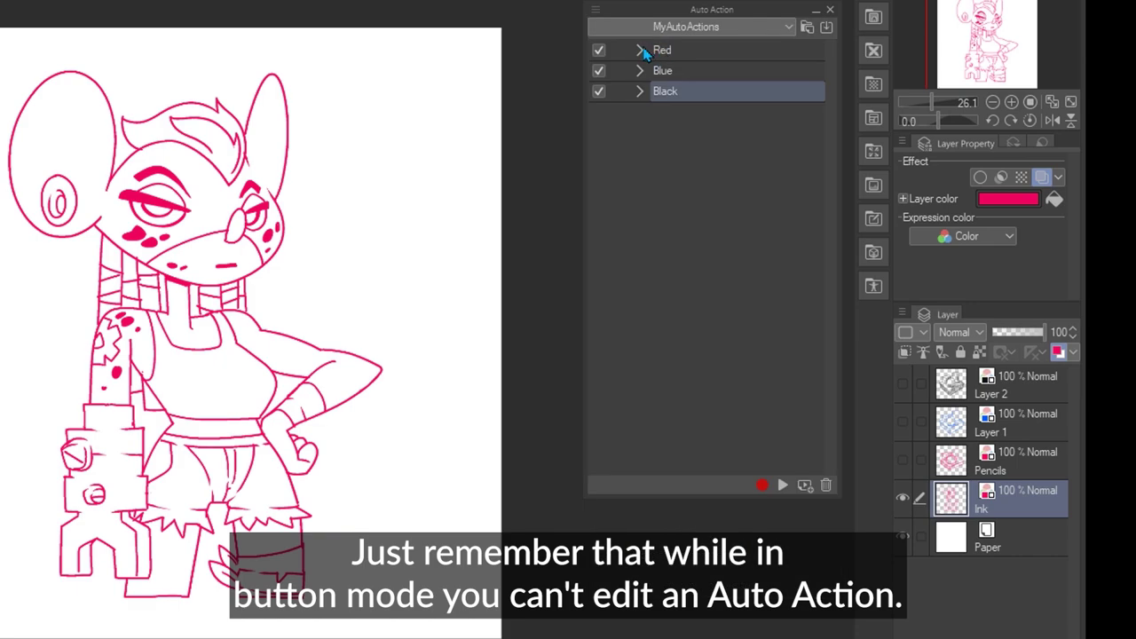
left_click(641, 51)
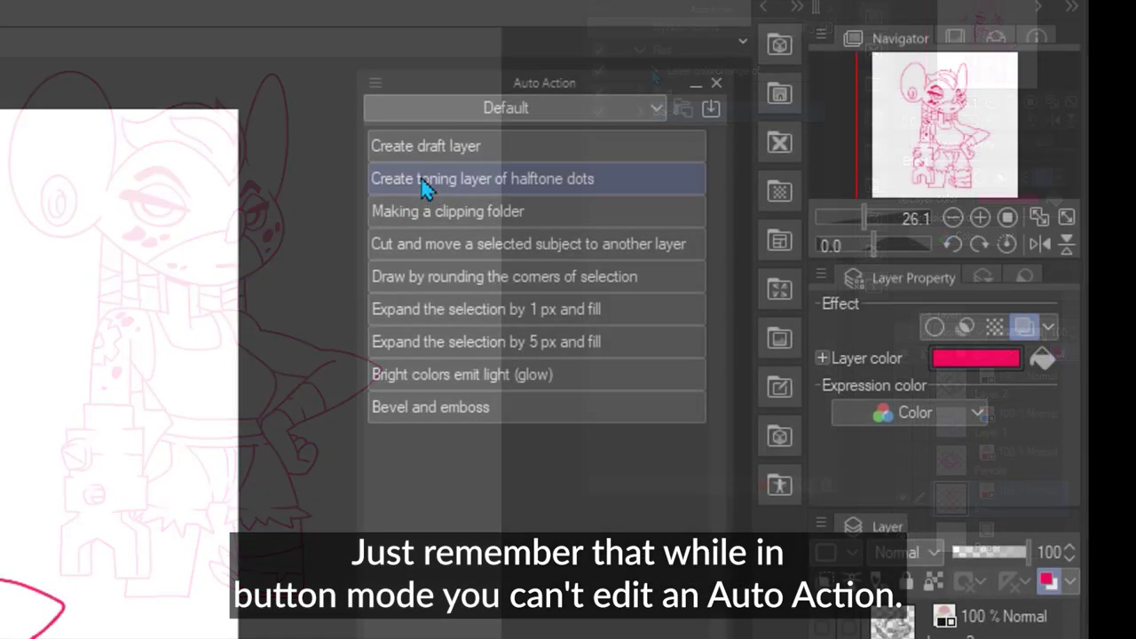
Examine which commands the halftone dots toning layer and clipping folder actions of the Default set perform
mouse_move(422, 182)
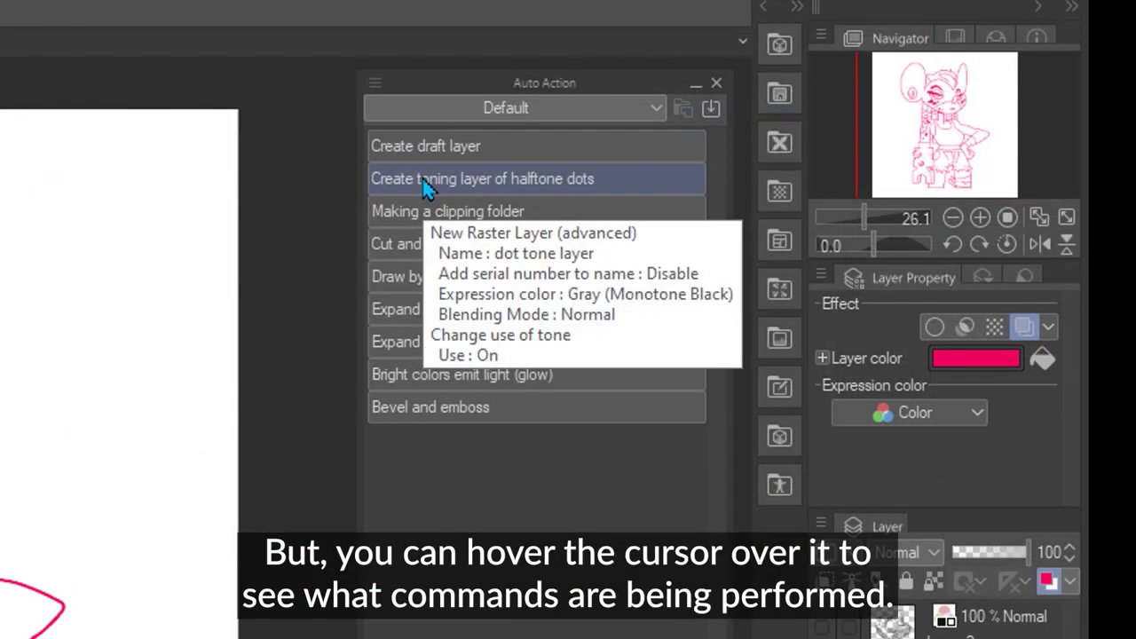
mouse_move(420, 219)
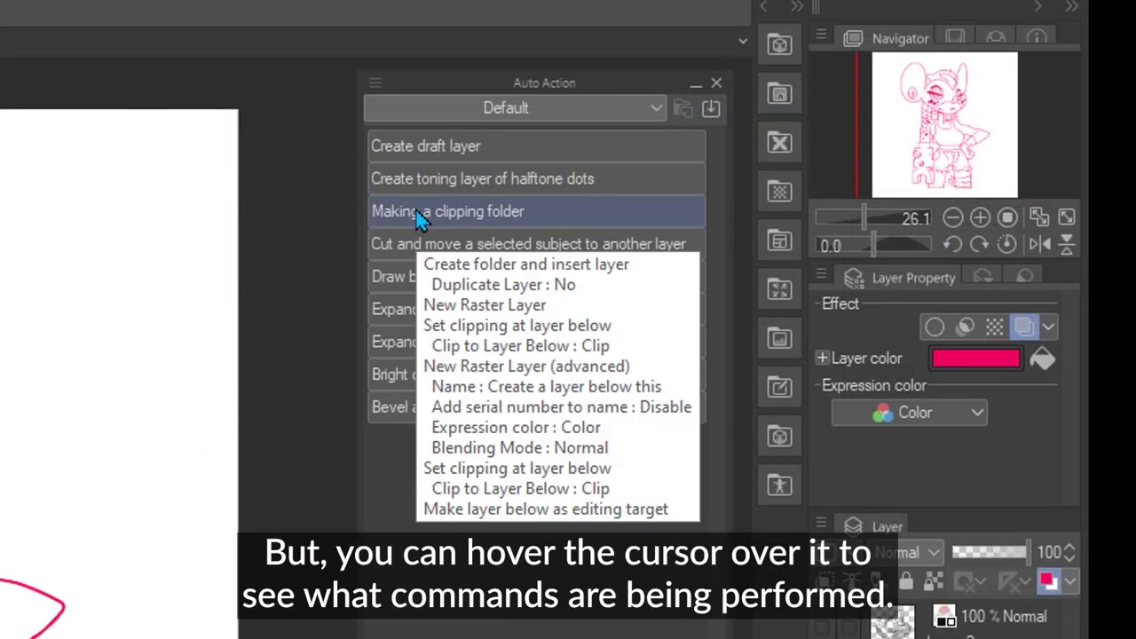
mouse_move(415, 252)
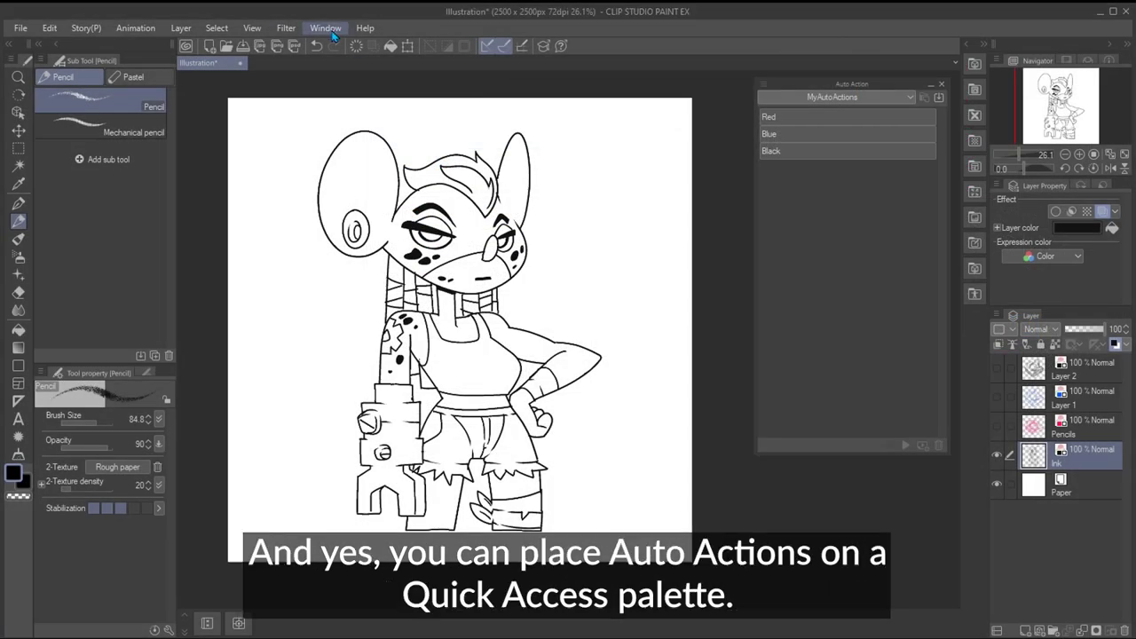
Show the Quick Access palette, resize it and place it beside the Auto Action palette
left_click(328, 29)
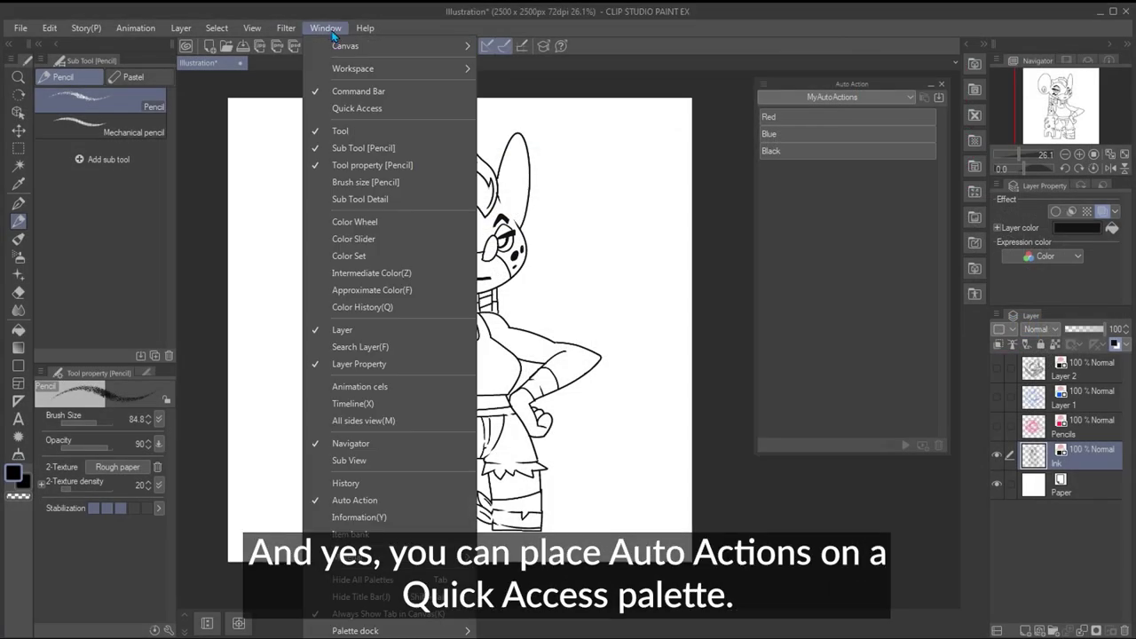
left_click(708, 280)
left_click(324, 29)
left_click(357, 108)
left_click_drag(221, 63, 625, 89)
left_click_drag(648, 83, 686, 306)
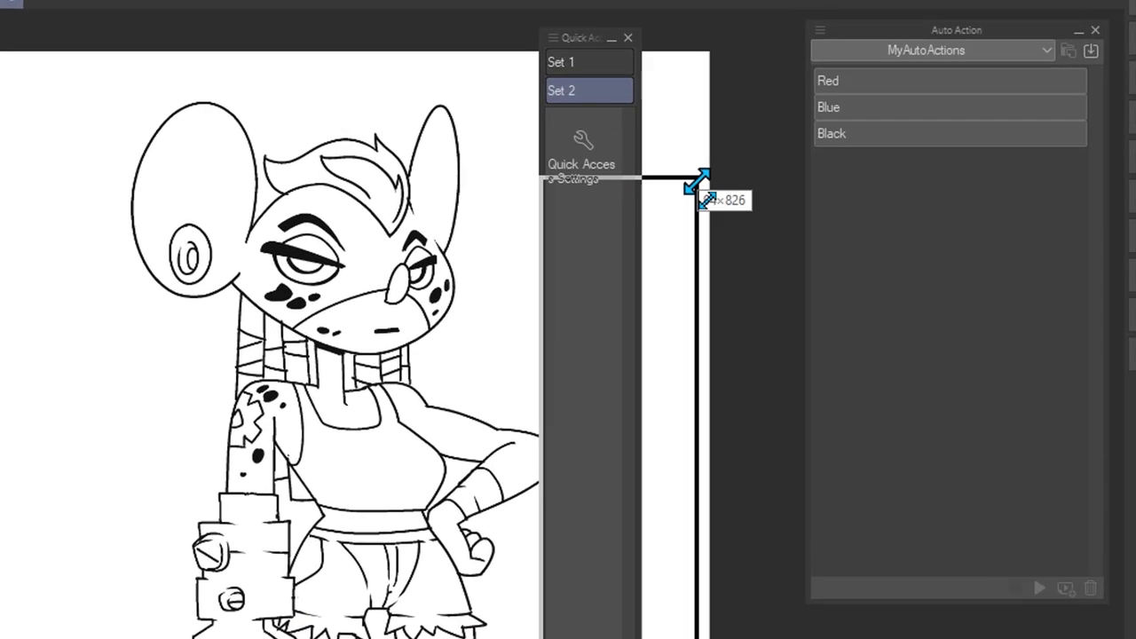
left_click_drag(606, 322, 701, 32)
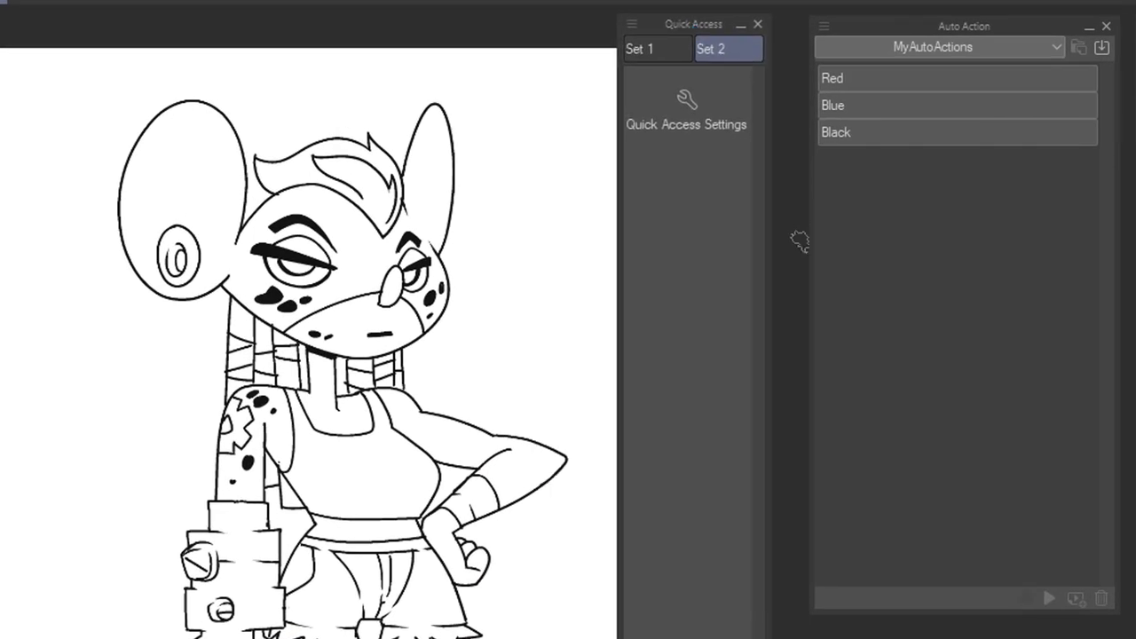
Create a Quick Access set named MyQuickAction and hide the palette's set list
left_click(633, 28)
left_click(746, 52)
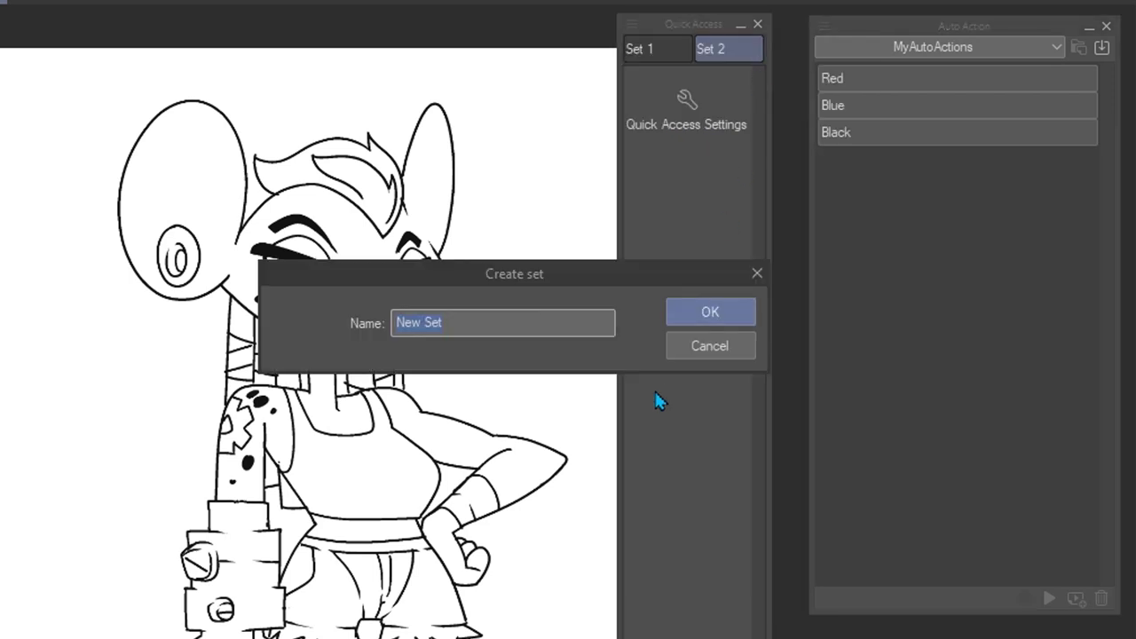
type("MyQuickAction")
key("Return")
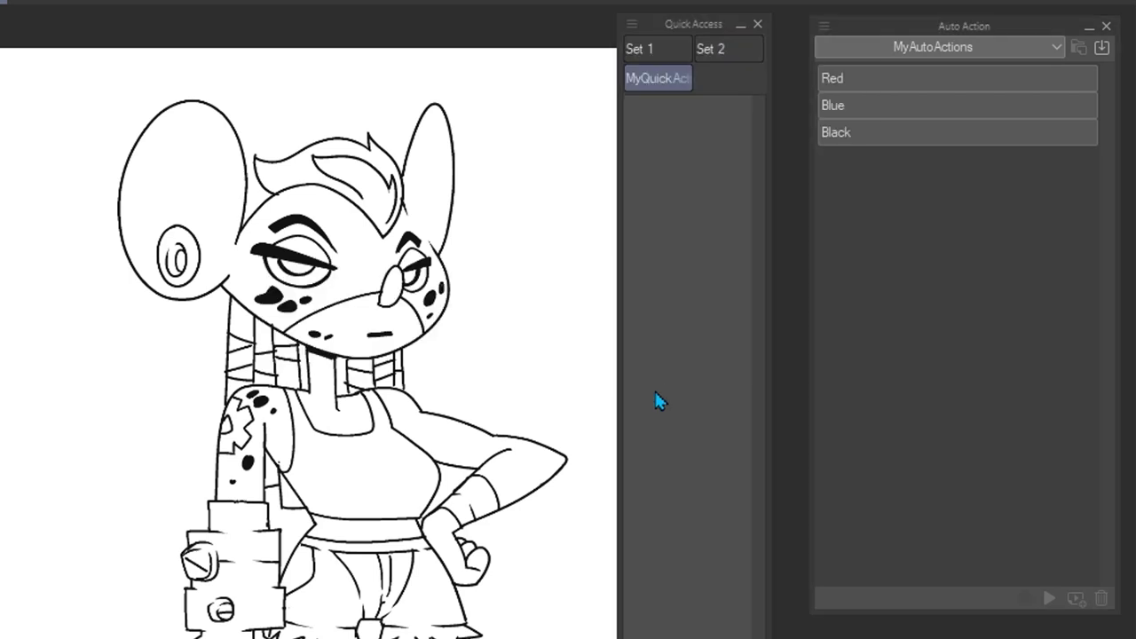
left_click(632, 24)
left_click(688, 165)
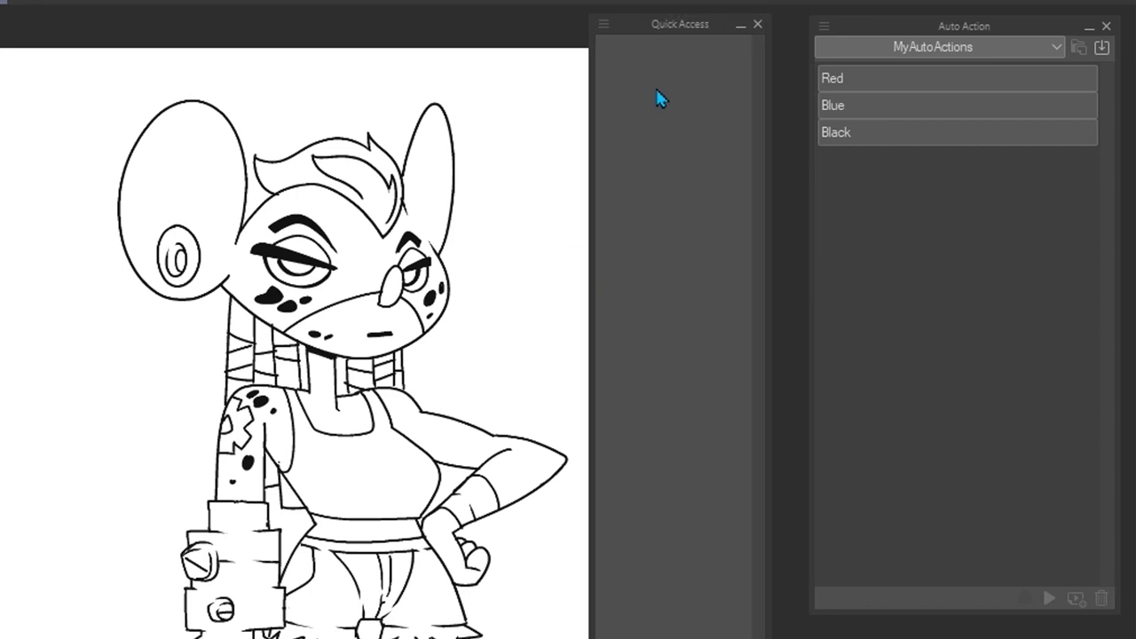
Add the Red auto action from MyAutoActions to the Quick Access palette through the Quick Access settings
right_click(667, 97)
left_click(741, 265)
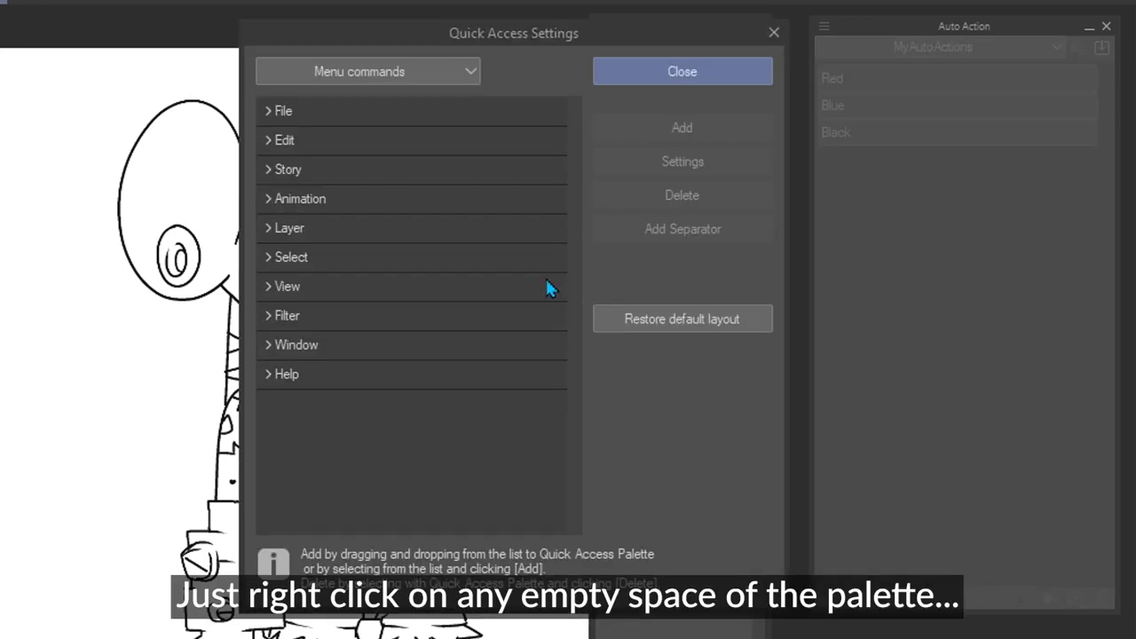
left_click(406, 74)
left_click(331, 193)
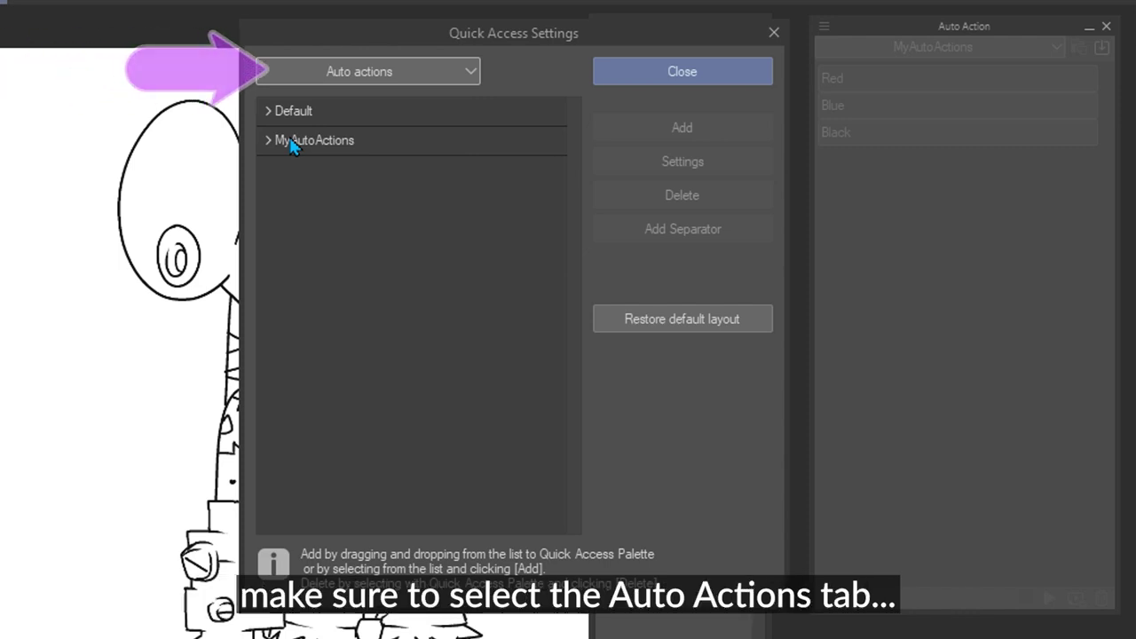
left_click(266, 149)
left_click(265, 142)
left_click(342, 170)
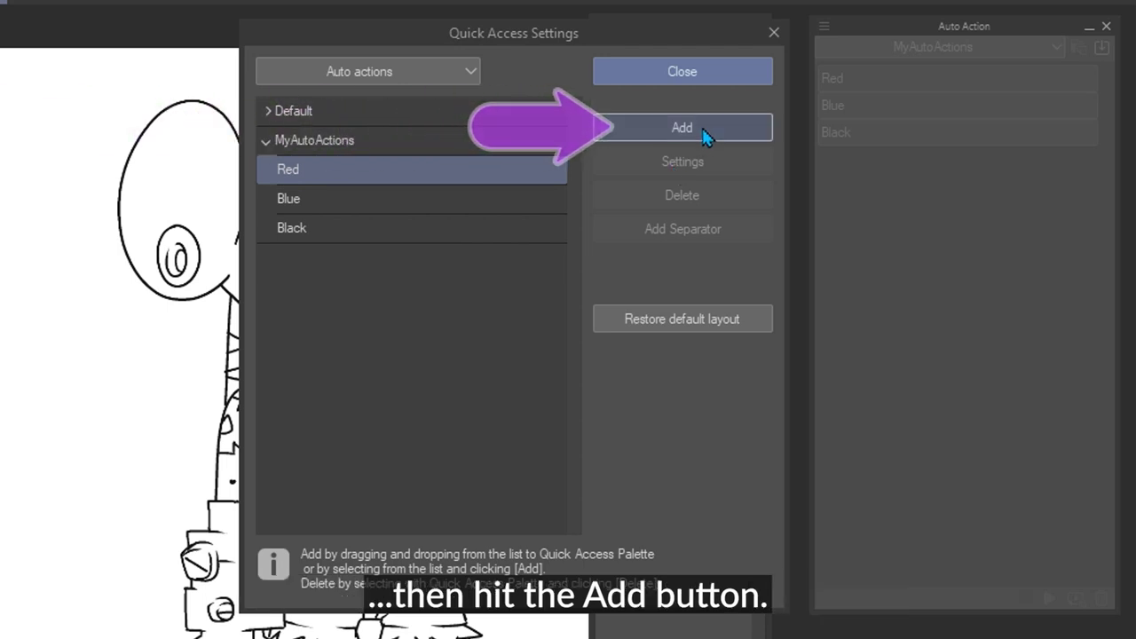
left_click(703, 129)
left_click(773, 33)
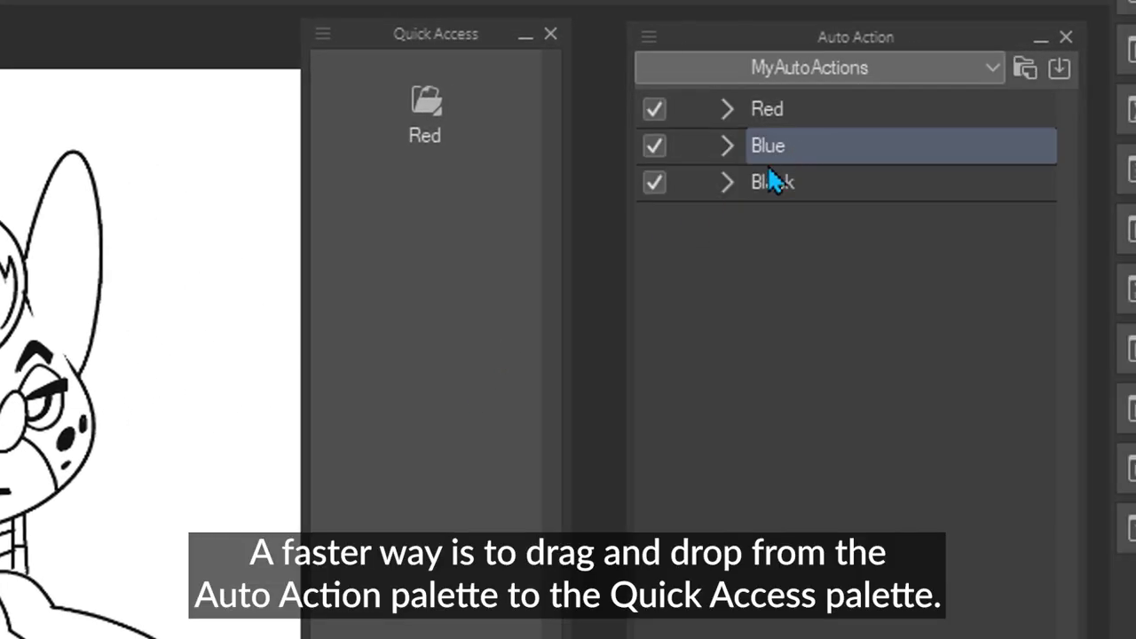
Add the Blue and Black actions straight from the Auto Action palette to the Quick Access palette below Red
left_click_drag(435, 211, 485, 351)
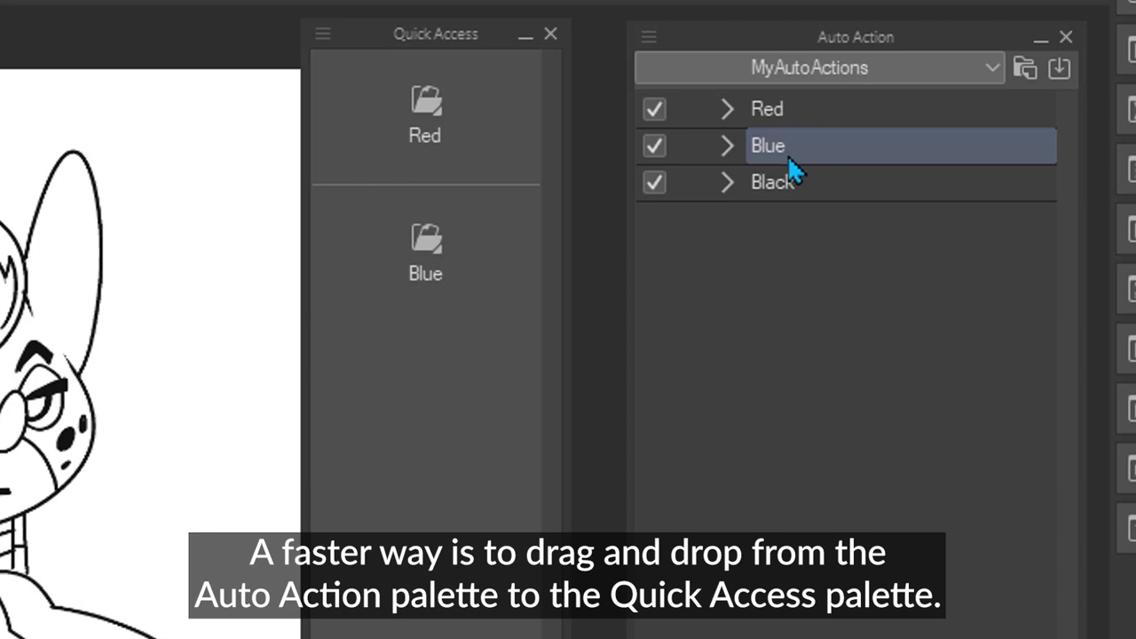
left_click(793, 182)
left_click_drag(794, 182, 444, 373)
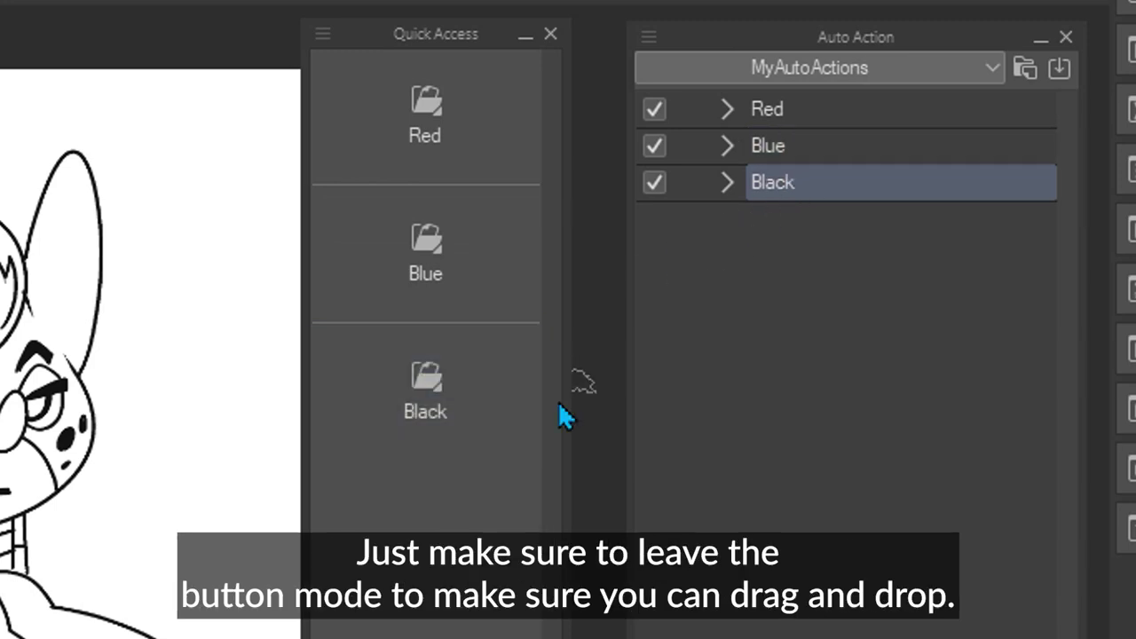
Delete both separators between the Red, Blue and Black buttons in the Quick Access palette
left_click(504, 315)
right_click(504, 322)
left_click(619, 353)
right_click(519, 181)
left_click(672, 213)
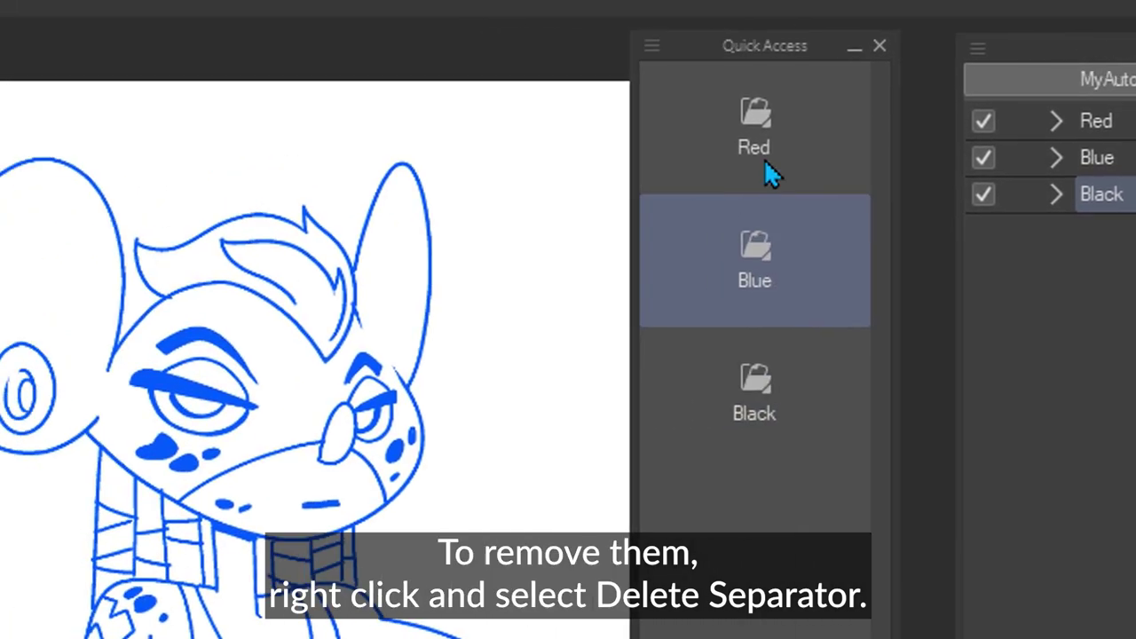
Recolor the character line art by running the Red, Blue and Black actions from the Quick Access palette
left_click(436, 147)
left_click(440, 258)
left_click(1019, 422)
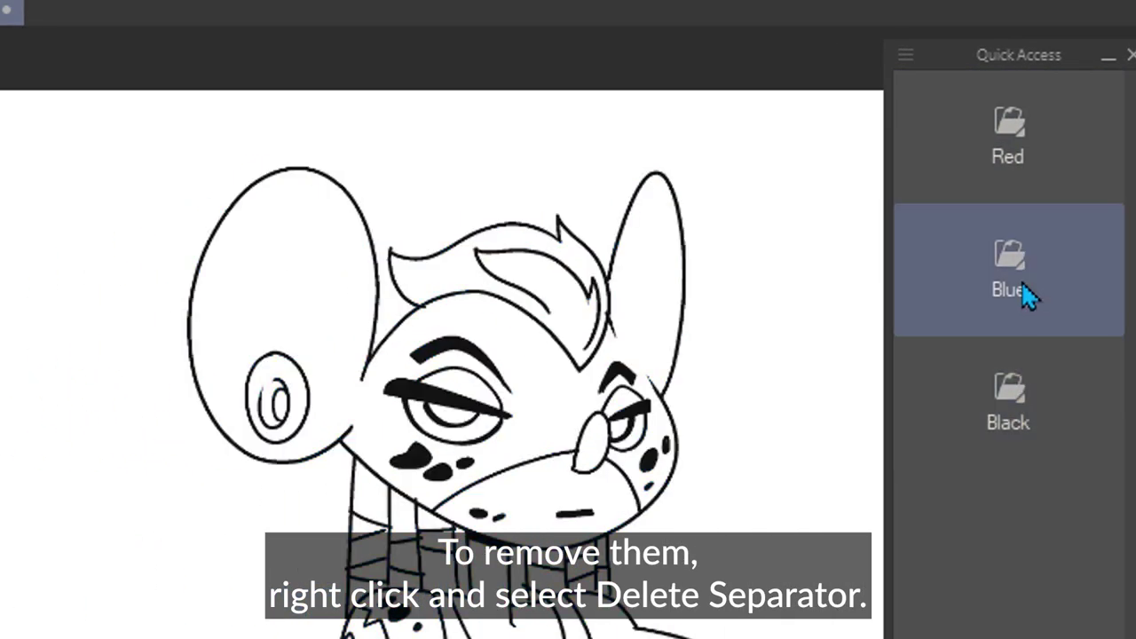
left_click(1025, 291)
left_click(1025, 171)
left_click(1025, 291)
left_click(1025, 413)
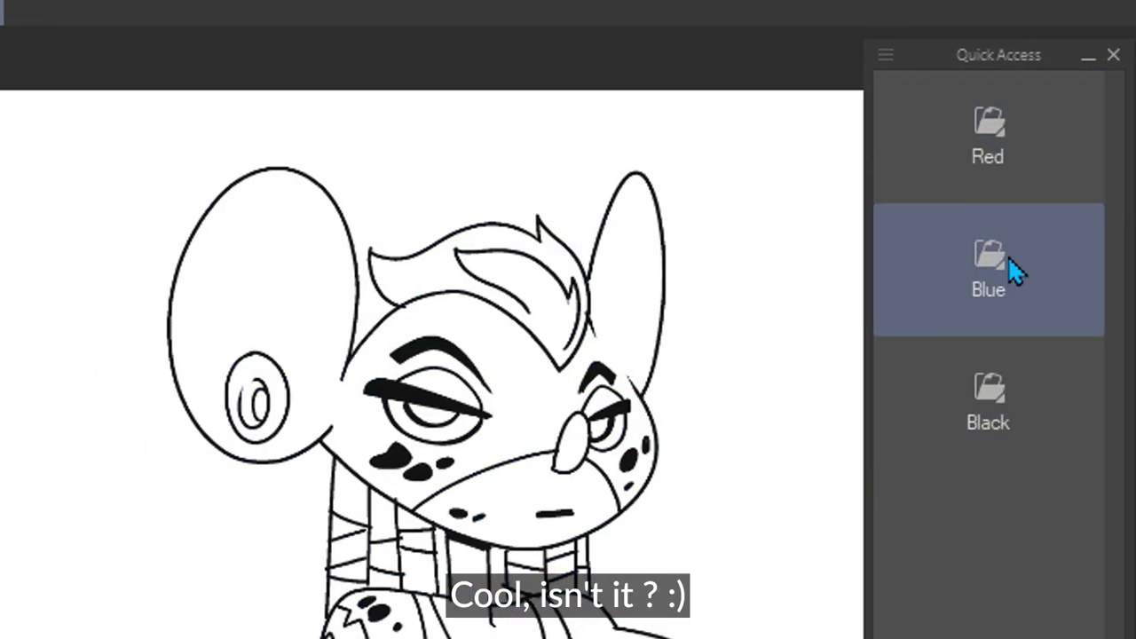
Give the Quick Access actions red, blue and black pencil icons and run each of them on the line art again
right_click(1025, 151)
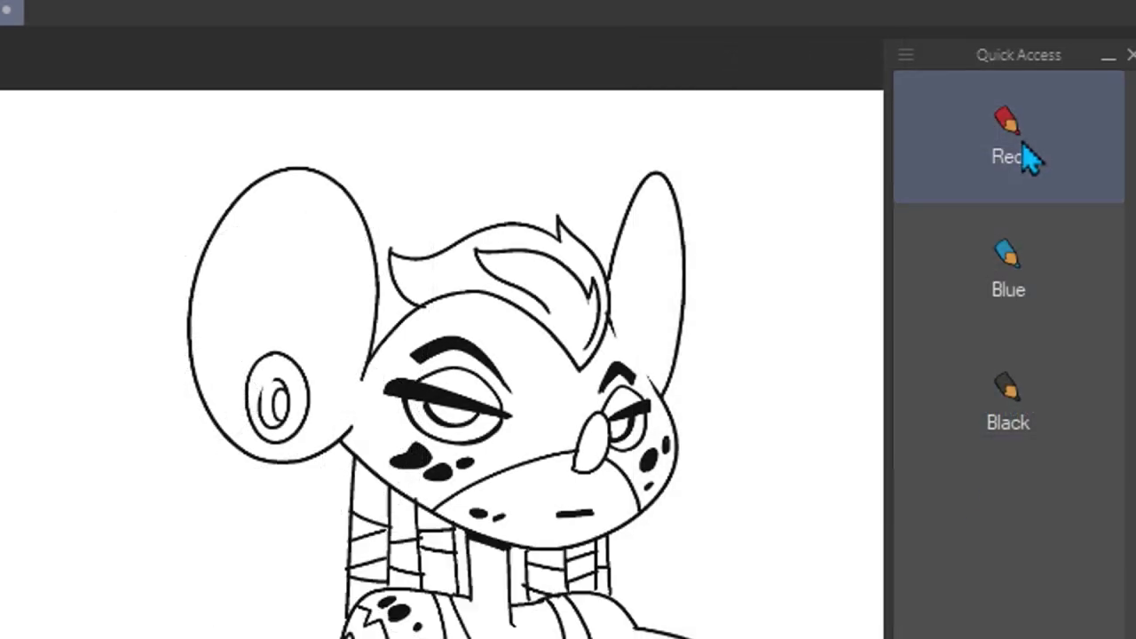
left_click(1023, 142)
left_click(1019, 272)
left_click(997, 366)
left_click(1016, 151)
left_click(1016, 267)
left_click(1023, 414)
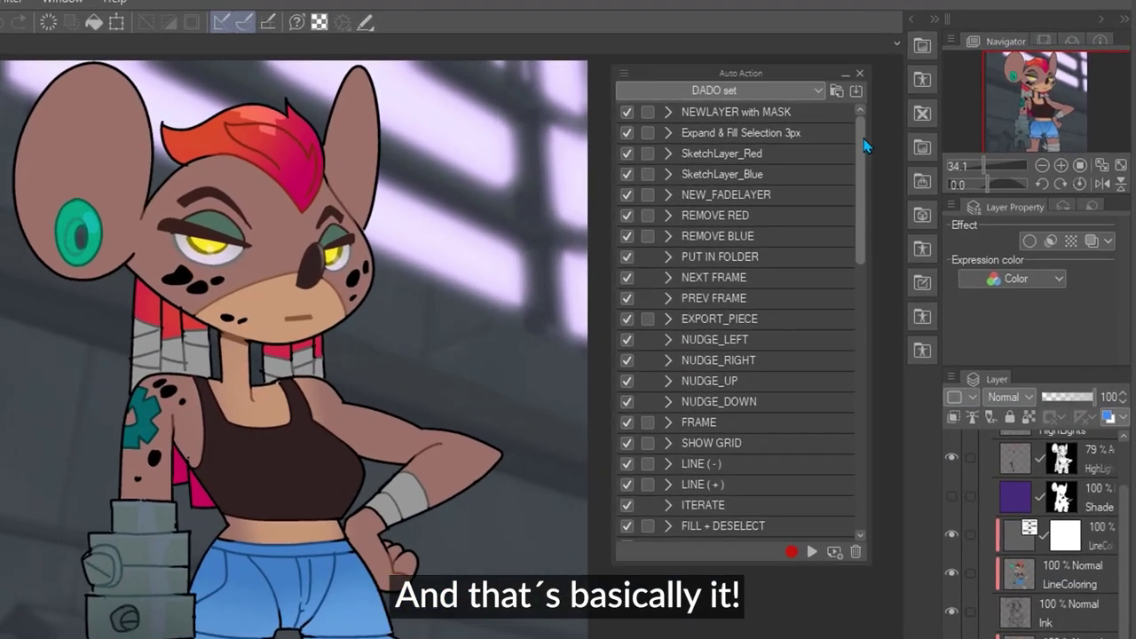
left_click_drag(930, 134, 930, 156)
left_click_drag(765, 193, 764, 514)
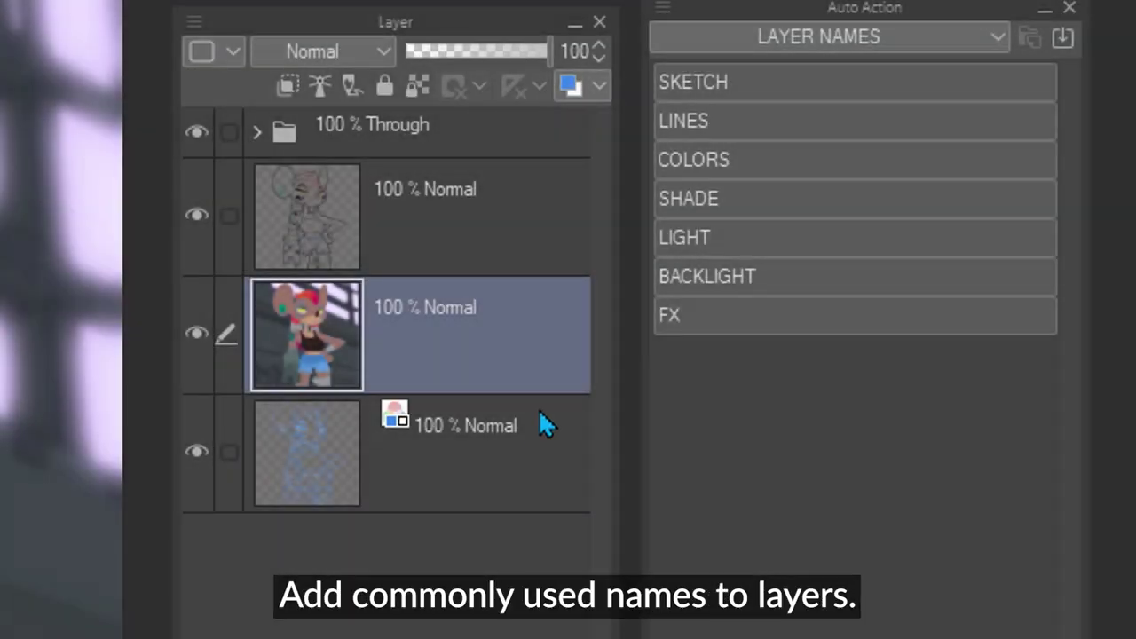
Name the layers SKETCH, COLORS and LINES and the folder SHADE using the actions of the LAYER NAMES set
left_click(541, 419)
left_click(706, 84)
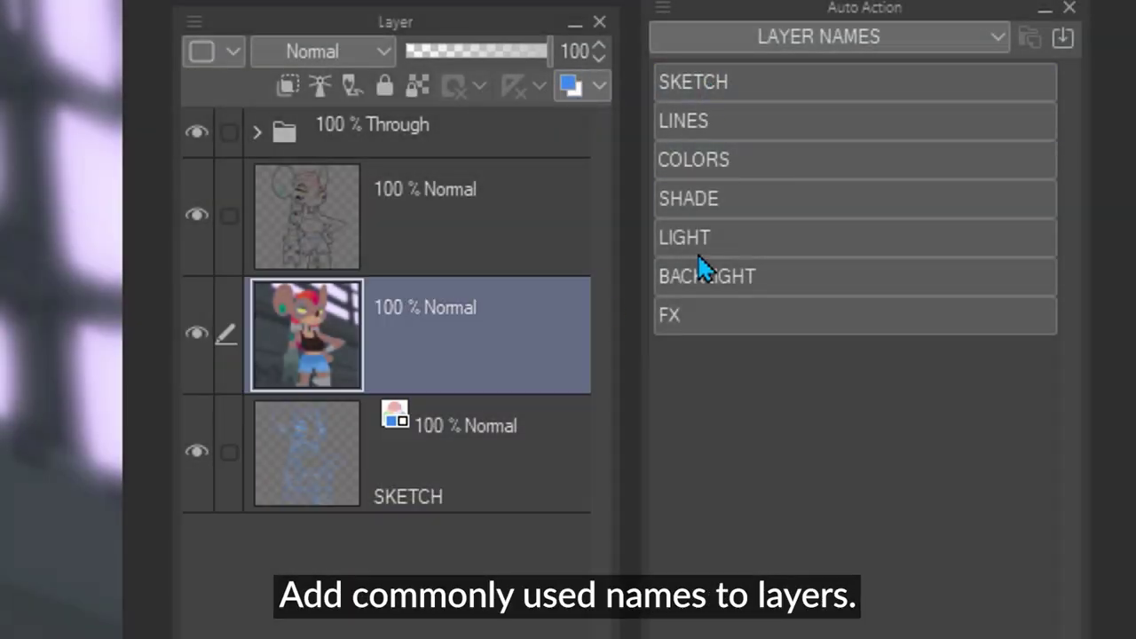
left_click(720, 199)
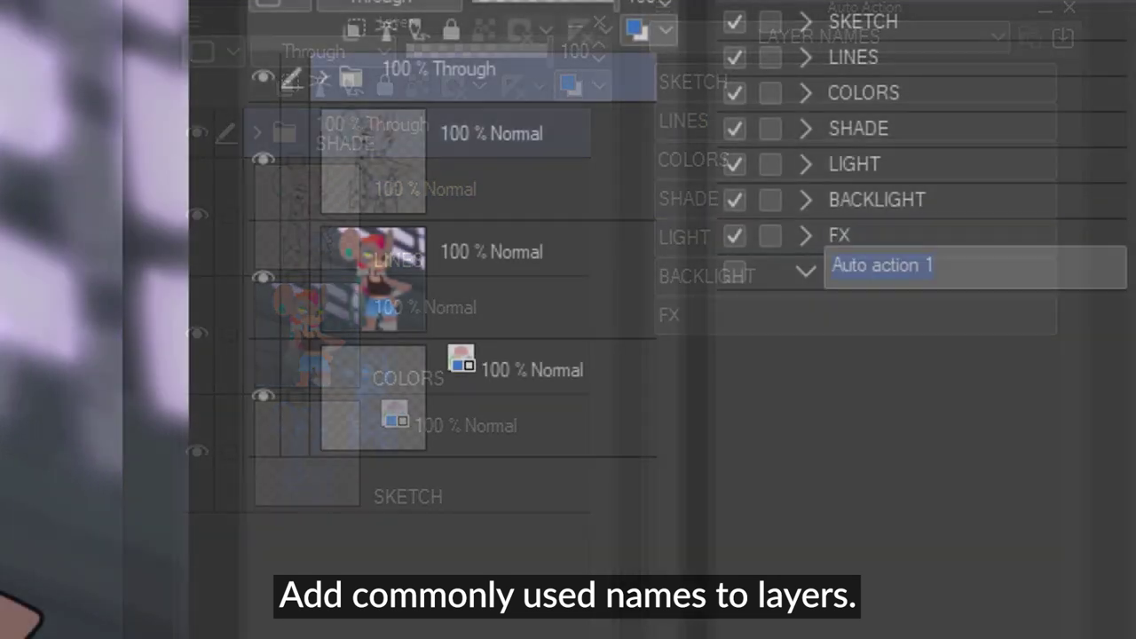
Record an auto action named MY CUSTOM NAME that renames a layer to THIS IS A LAYER, and run it
type("MY CUSTOM NAME")
key("Return")
double_click(515, 388)
type("THIS IS A LAYER")
key("Return")
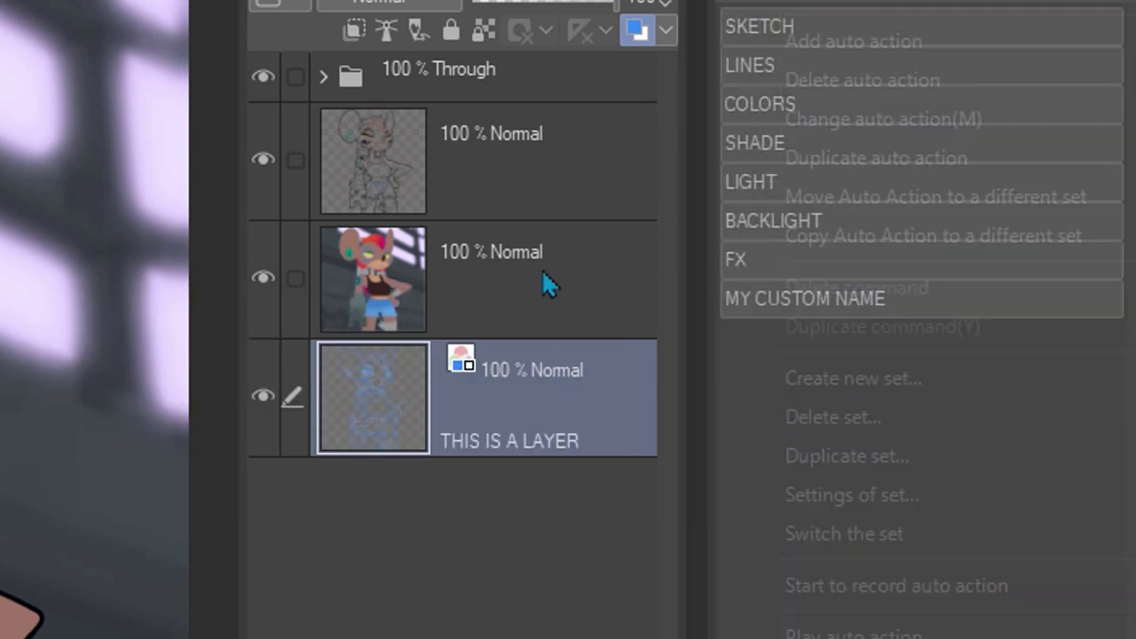
left_click(817, 306)
left_click(818, 302)
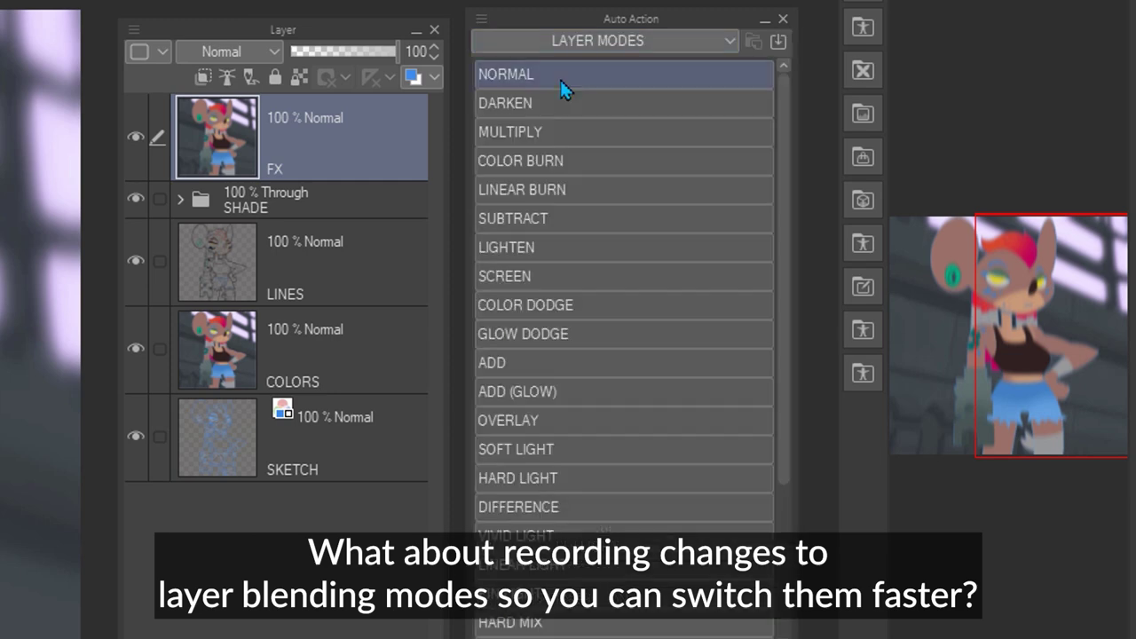
Switch the FX layer through blending modes such as Color burn, Glow dodge, Hard mix and Lighter color with the LAYER MODES actions
left_click(517, 161)
left_click(511, 246)
left_click(509, 333)
left_click(511, 392)
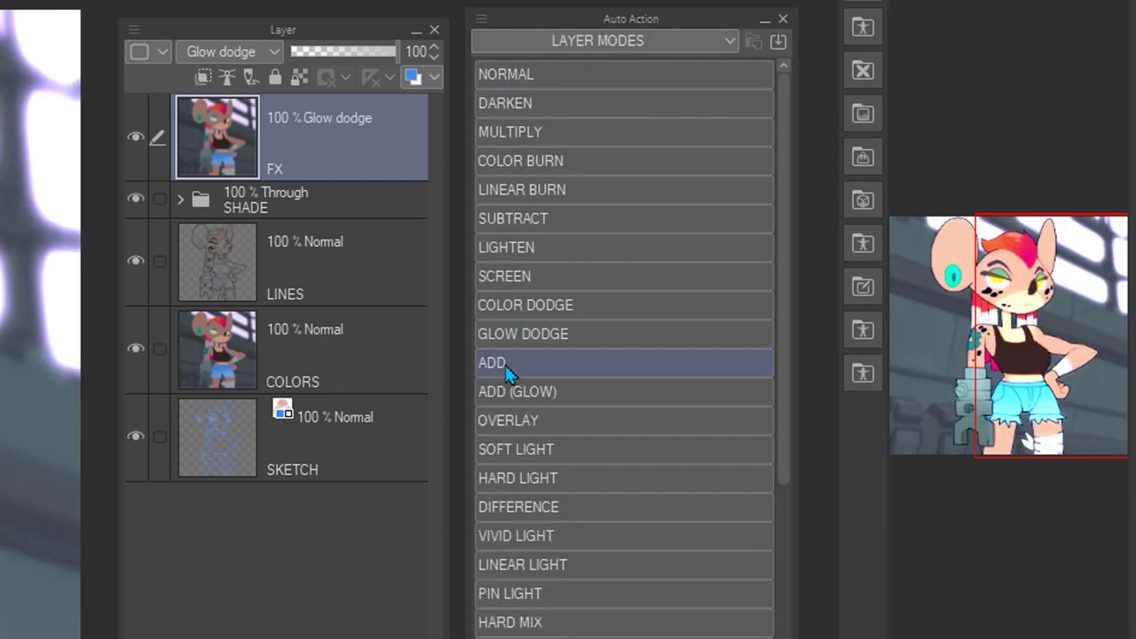
left_click(518, 507)
left_click(523, 565)
left_click(511, 622)
scroll(532, 577, "down", 2)
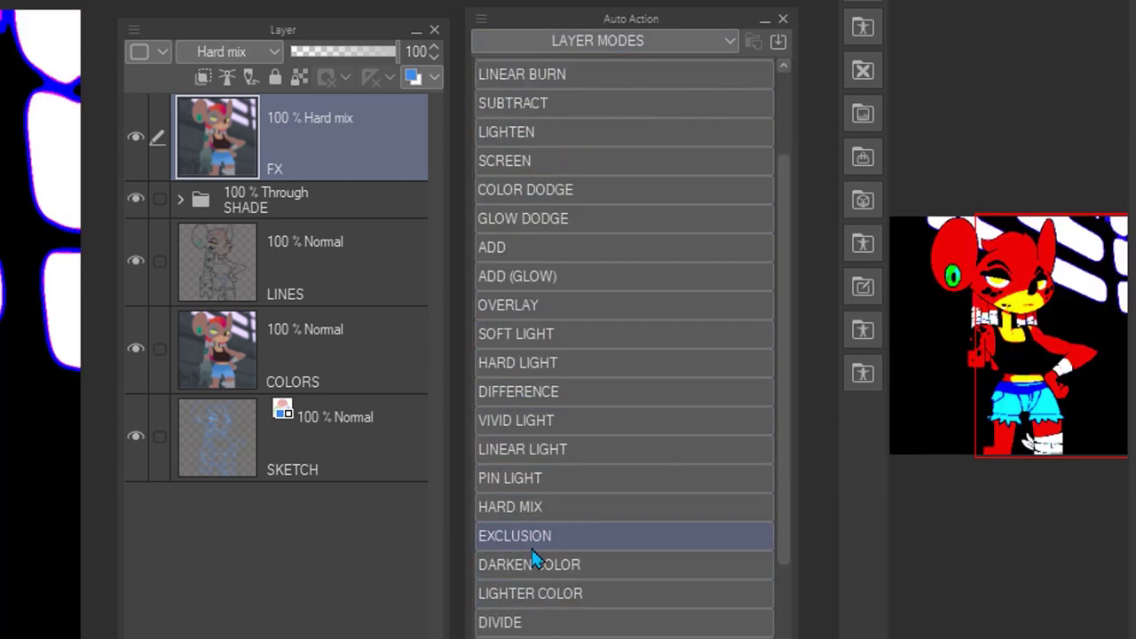
left_click(530, 593)
scroll(503, 577, "down", 2)
left_click(504, 624)
scroll(515, 355, "up", 4)
left_click(515, 256)
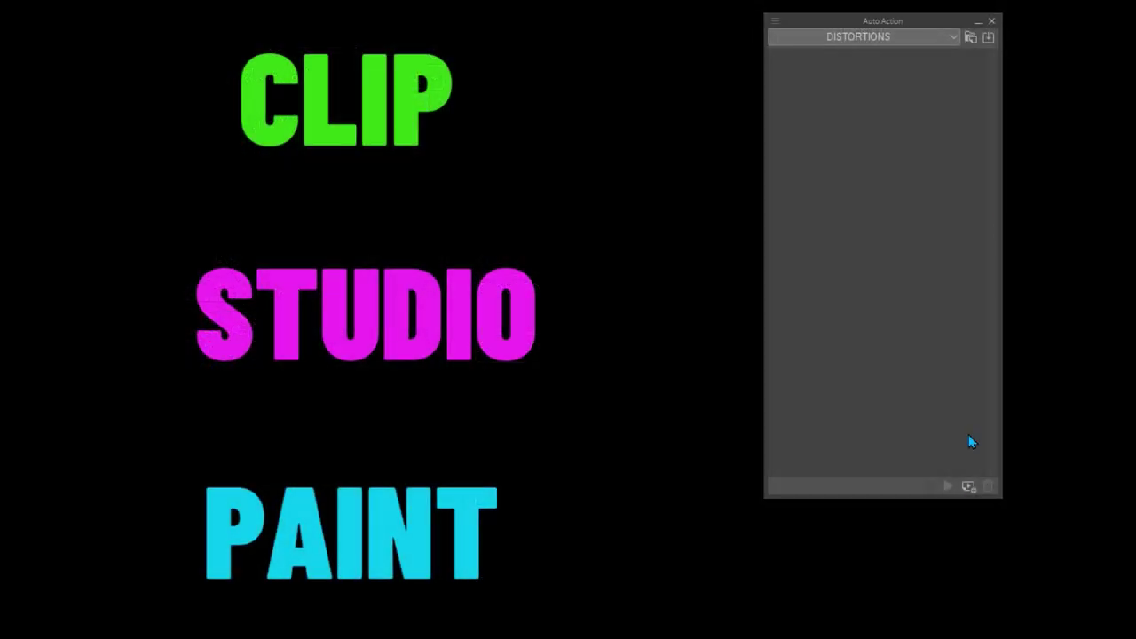
Add an auto action named WAVE to the DISTORTIONS set and start recording it
left_click(968, 486)
type("WAVE")
key("Return")
left_click(930, 486)
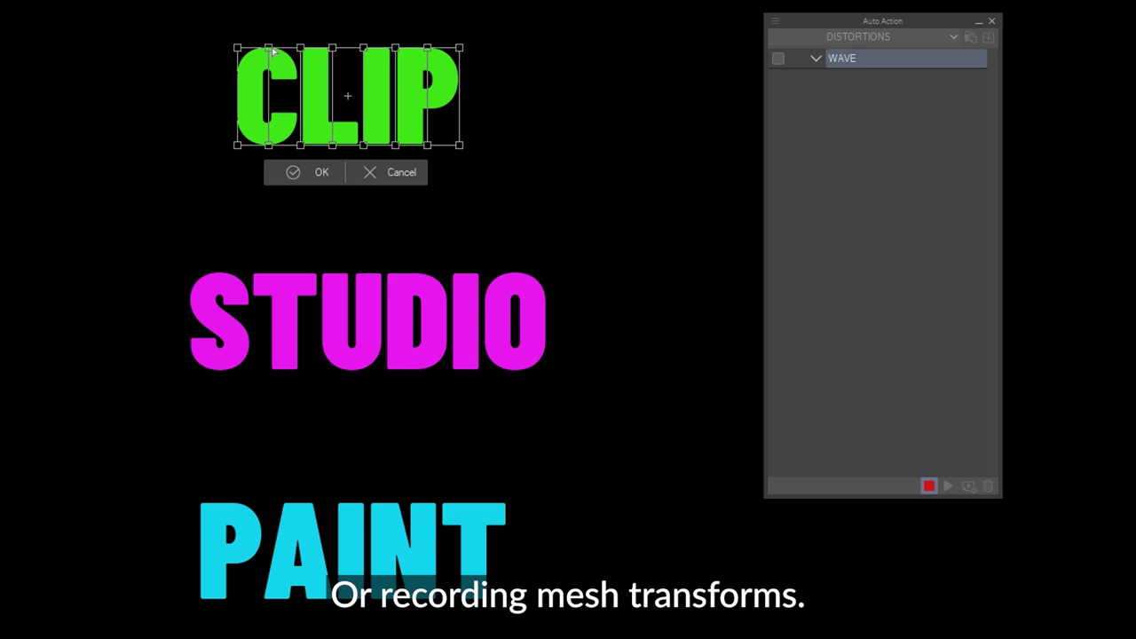
Bend the green CLIP text into a wave shape with a mesh transformation and apply it
left_click_drag(270, 48, 271, 23)
left_click_drag(270, 145, 270, 107)
left_click_drag(300, 48, 300, 26)
left_click_drag(300, 144, 331, 163)
left_click_drag(331, 48, 331, 77)
left_click_drag(363, 48, 364, 73)
left_click_drag(363, 145, 363, 159)
left_click_drag(395, 48, 395, 31)
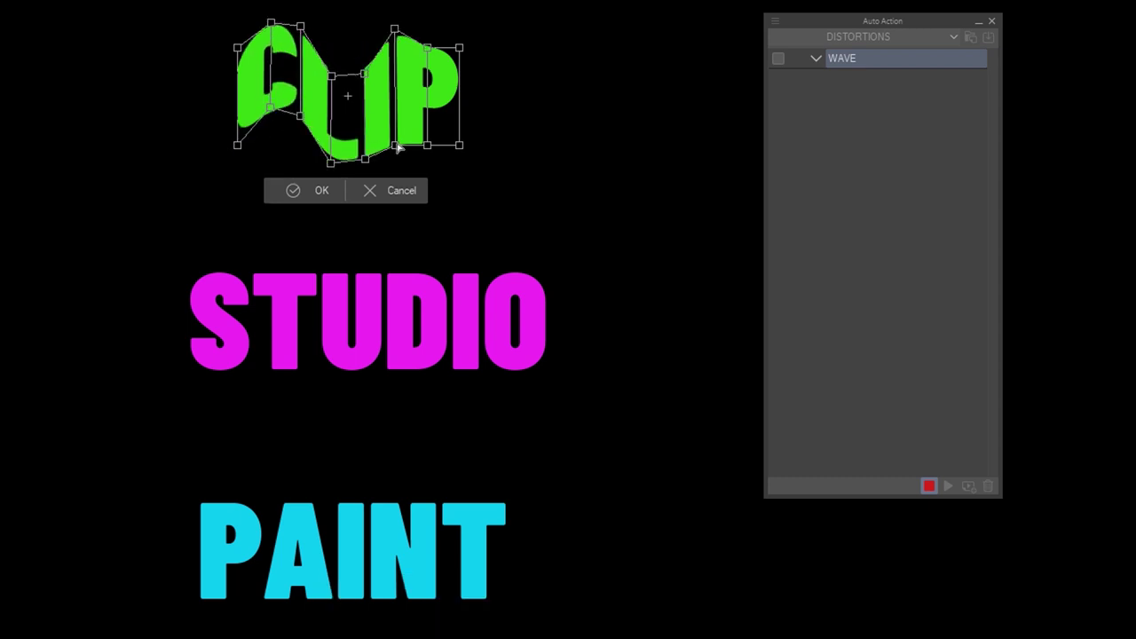
left_click_drag(395, 144, 395, 116)
left_click_drag(427, 48, 427, 22)
left_click_drag(427, 145, 427, 107)
left_click(322, 191)
Stop the recording and run the WAVE action on the STUDIO and PAINT texts
left_click(929, 486)
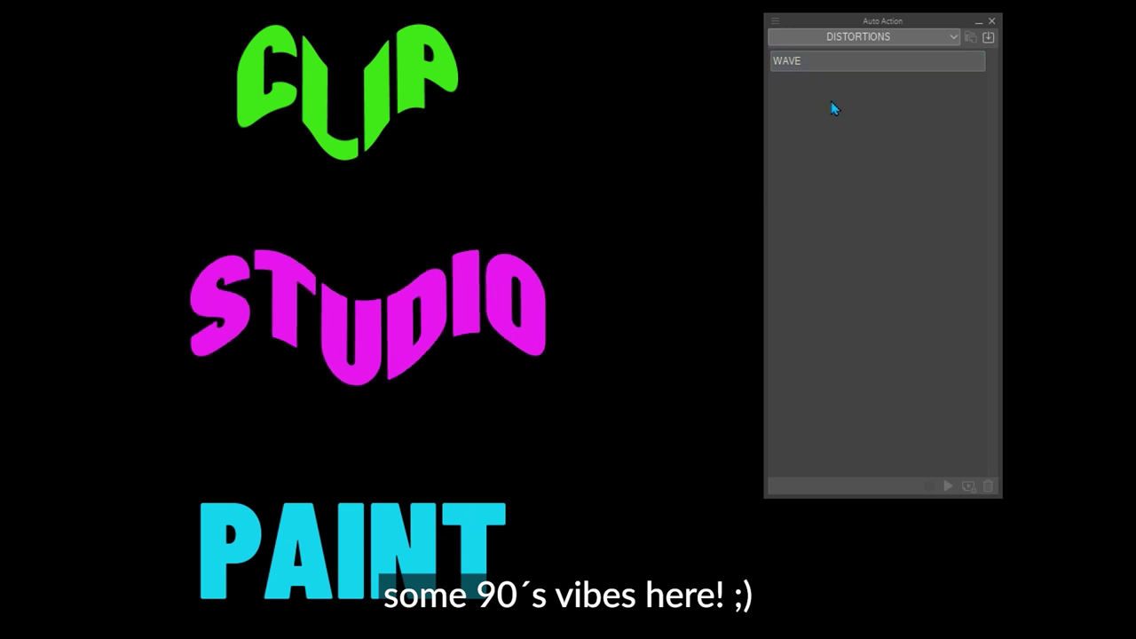
left_click(839, 64)
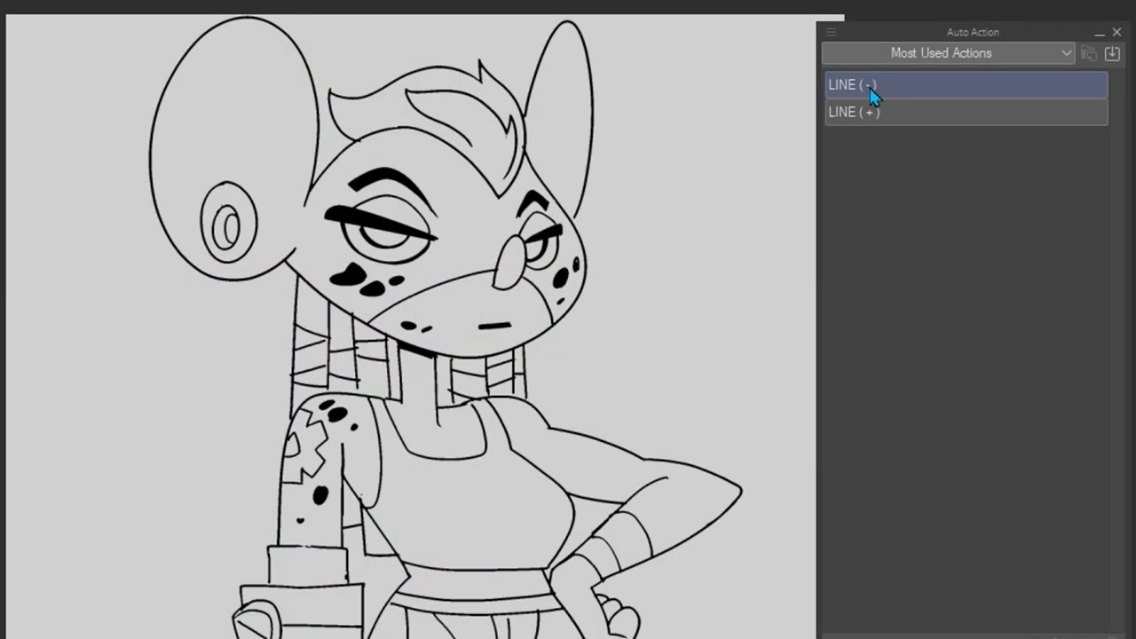
Thin and thicken the character's black line art by running the LINE ( - ) and LINE ( + ) actions
left_click(867, 86)
left_click(869, 114)
left_click(870, 121)
left_click(875, 94)
left_click(877, 93)
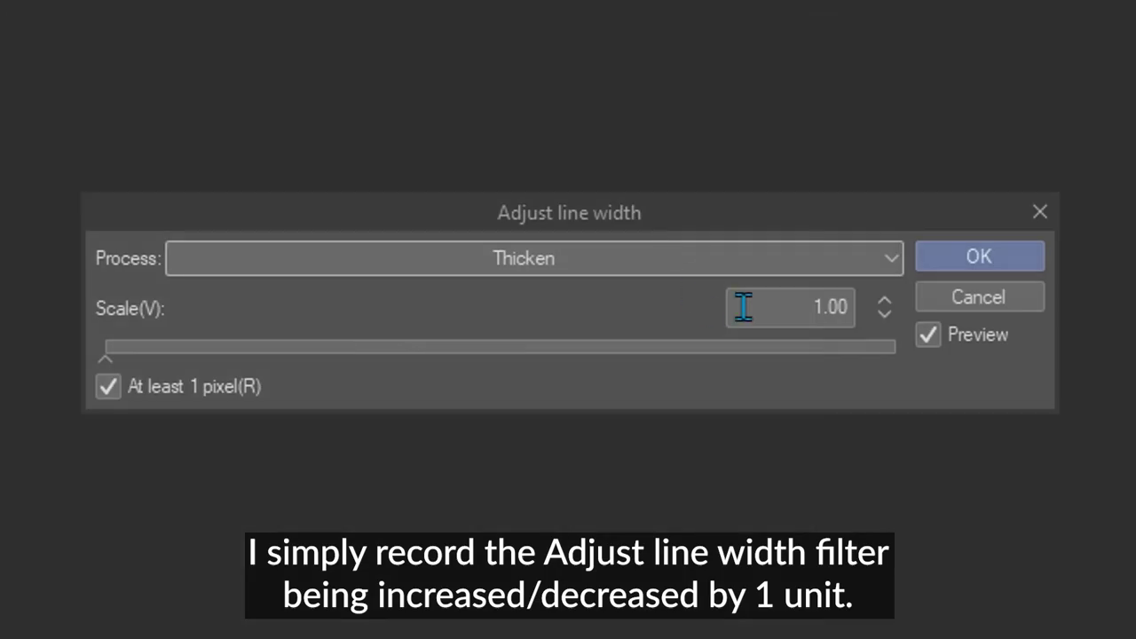
Apply the Adjust line width filter with the Thicken process, a scale of 1 and at least 1 pixel enabled
key("Tab")
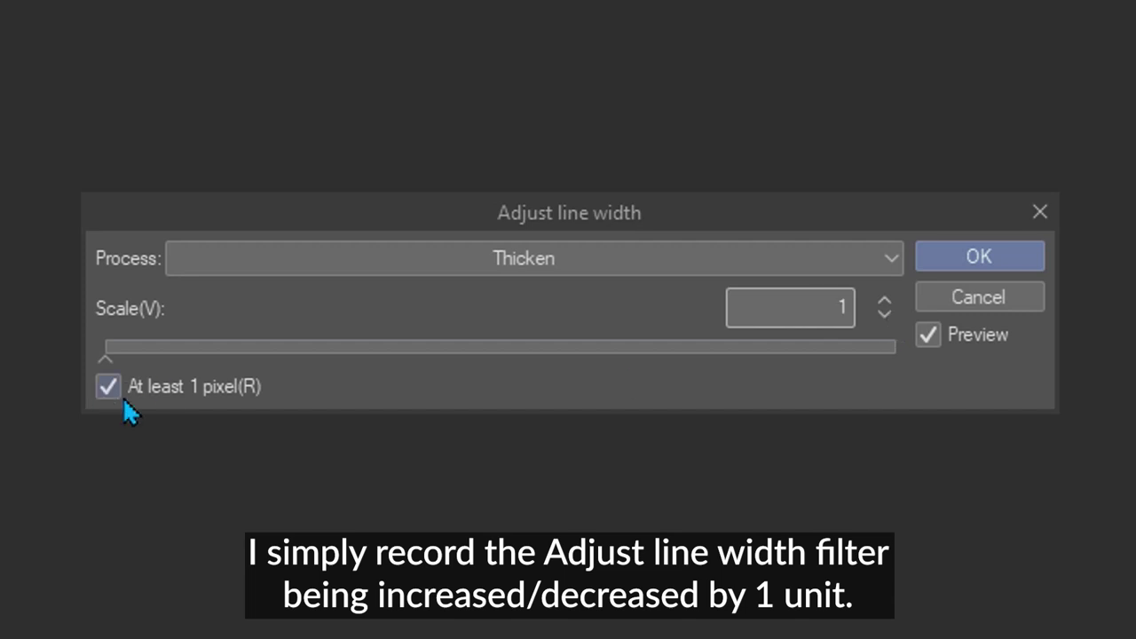
left_click(971, 259)
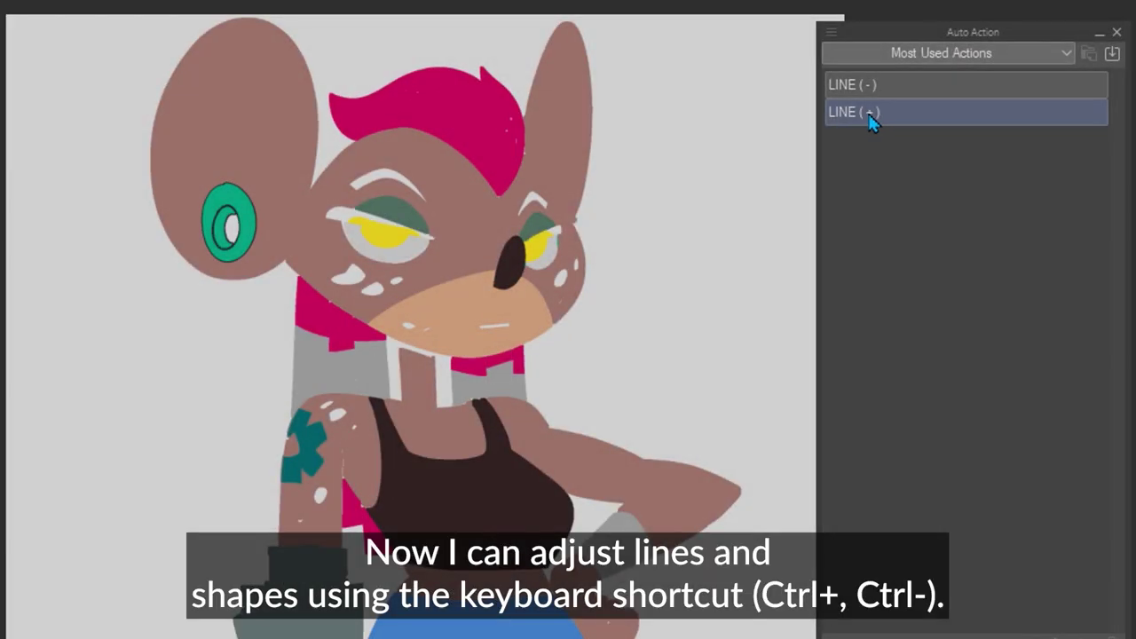
Expand the character's flat color shapes by running the LINE ( + ) action repeatedly
left_click(868, 114)
left_click(869, 115)
left_click(870, 115)
left_click(870, 115)
left_click(870, 116)
left_click(870, 117)
key("ctrl+plus")
key("ctrl+plus")
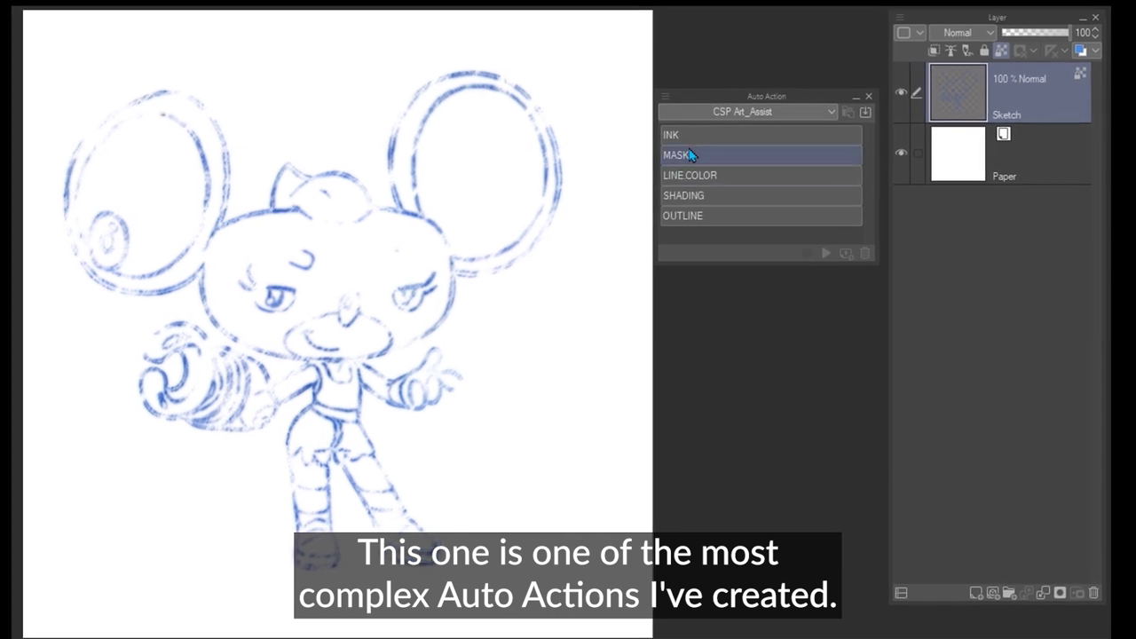
Run the INK action on the sketch and trace the mouse character's ears, head, arms and legs with thick black strokes
left_click(697, 135)
mouse_move(201, 242)
left_mouse_down()
mouse_move(216, 194)
mouse_move(183, 265)
left_mouse_up()
left_click_drag(184, 267, 273, 359)
left_click_drag(113, 129, 173, 249)
left_click_drag(267, 209, 353, 217)
mouse_move(362, 206)
left_mouse_down()
mouse_move(406, 210)
mouse_move(447, 279)
left_mouse_up()
left_click_drag(291, 360, 434, 274)
left_click_drag(411, 202, 528, 158)
mouse_move(294, 373)
left_mouse_down()
mouse_move(250, 402)
mouse_move(277, 534)
left_mouse_up()
mouse_move(153, 359)
left_mouse_down()
mouse_move(144, 403)
mouse_move(159, 426)
left_mouse_up()
mouse_move(346, 373)
left_mouse_down()
mouse_move(421, 364)
mouse_move(398, 410)
left_mouse_up()
left_click_drag(346, 389, 346, 408)
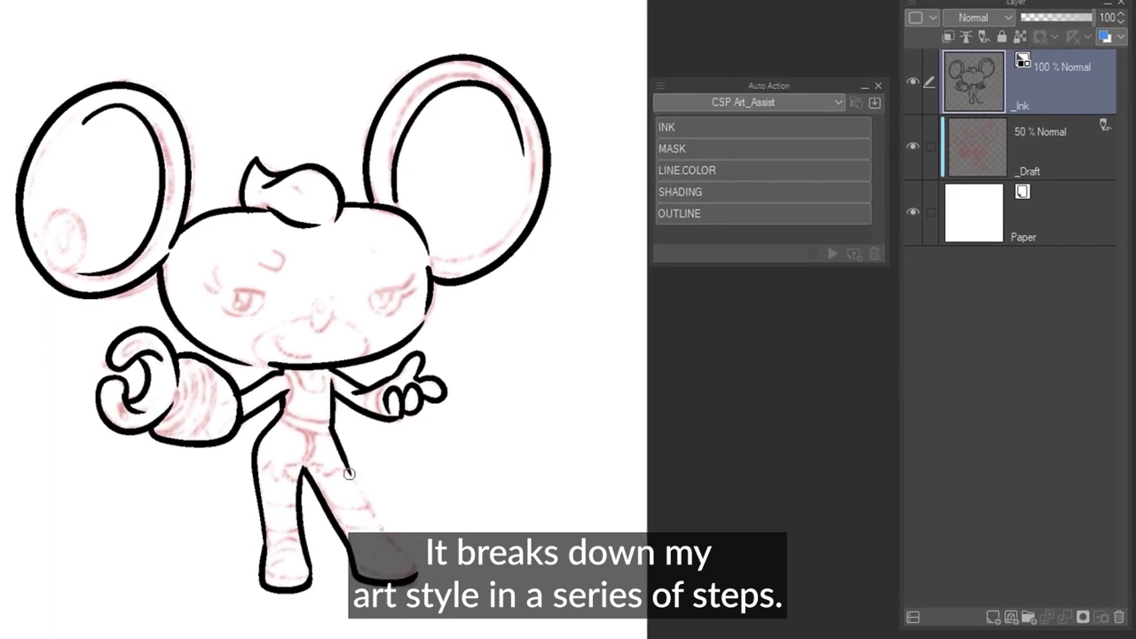
left_click_drag(414, 578, 323, 314)
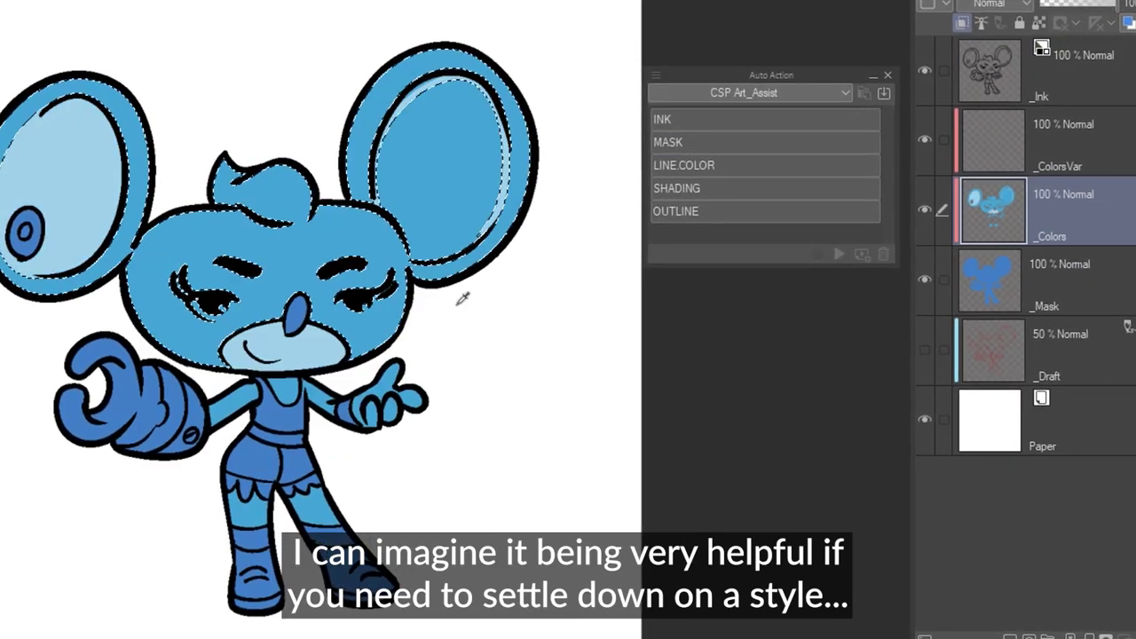
Recolor the character's areas on the _Colors layer, including purple hair and a dark grey top and shorts, and select the shorts' fringe
key("alt+Delete")
left_click(225, 487)
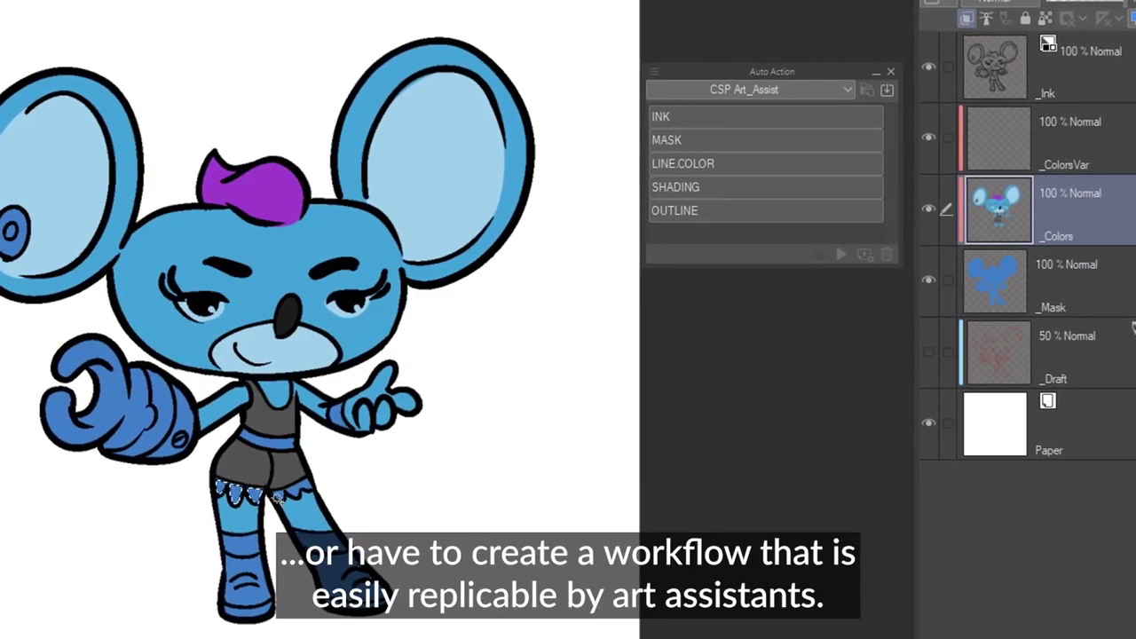